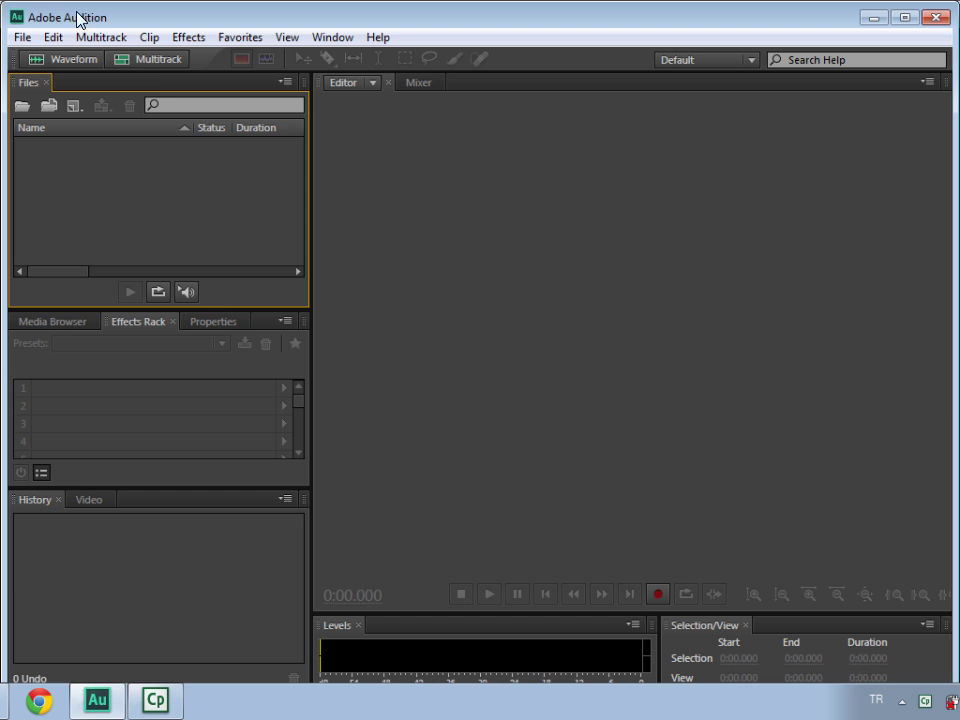
Step: Open the audio file zeki-muren-roportaj.mp3 from the ch5 folder
{"action": "double_click", "coordinate": [180, 196]}
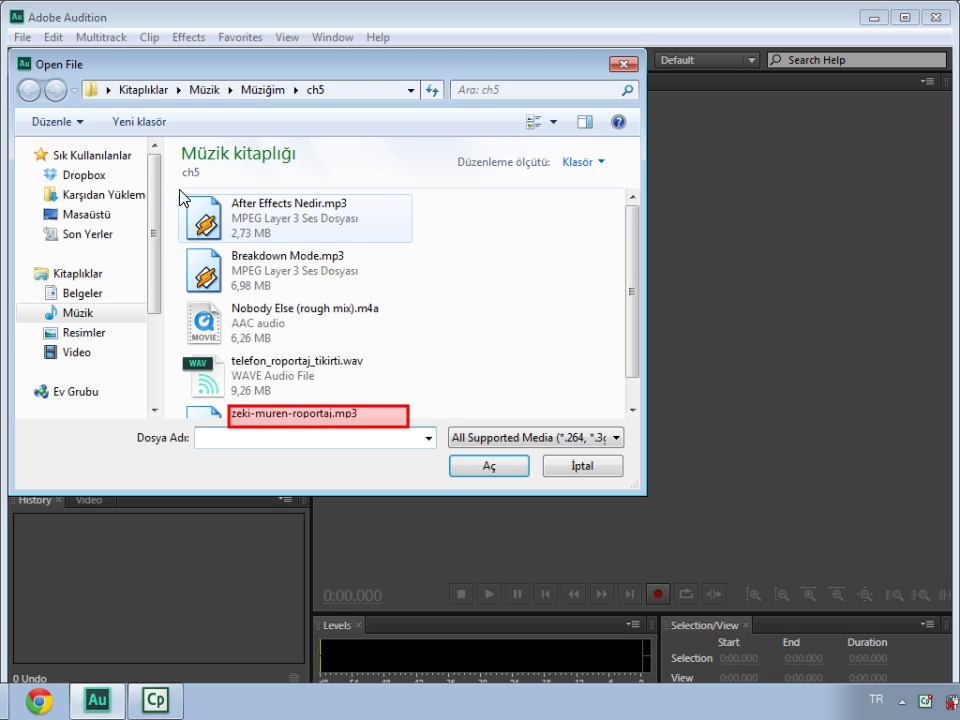
{"action": "left_click", "coordinate": [306, 414]}
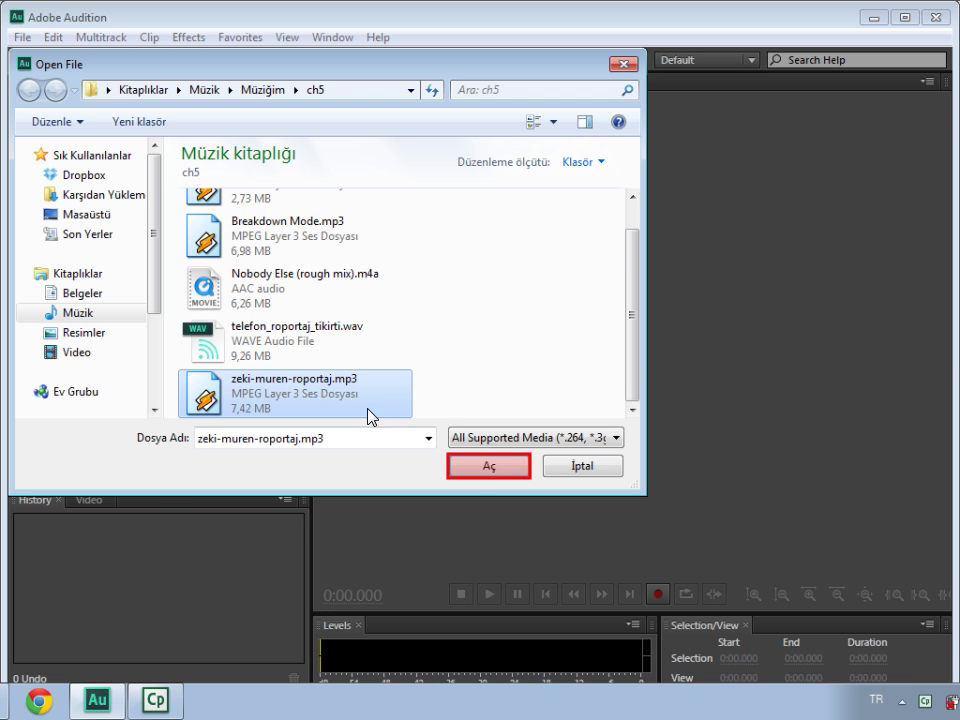
{"action": "left_click", "coordinate": [484, 467]}
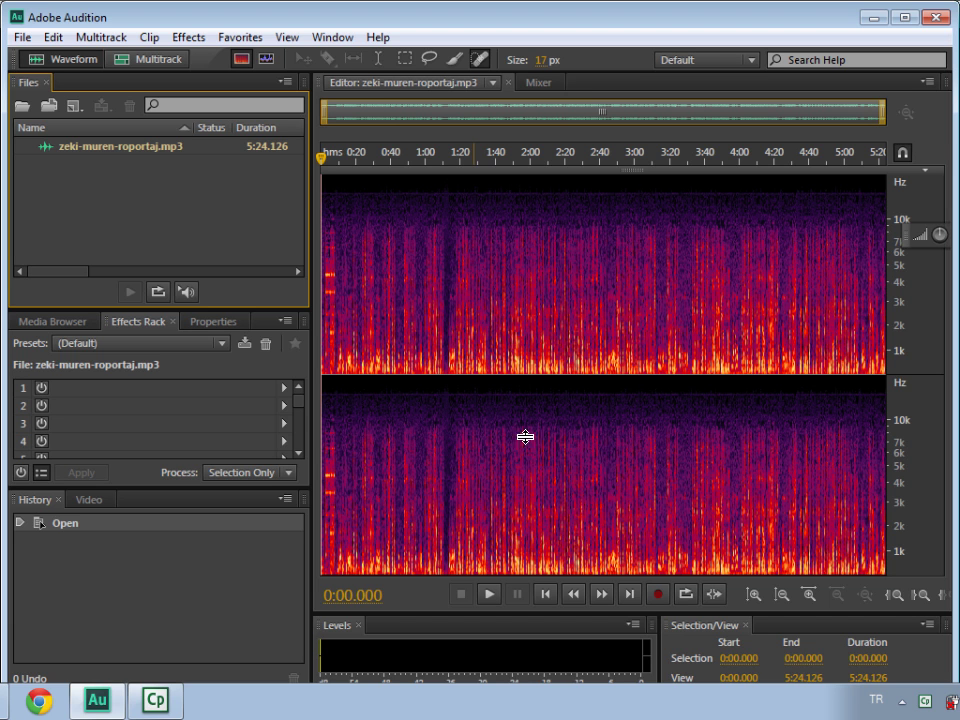
Step: Play the recording from its start for about 24 seconds to listen to the background noise
{"action": "left_click_drag", "start_coordinate": [571, 174], "coordinate": [611, 166]}
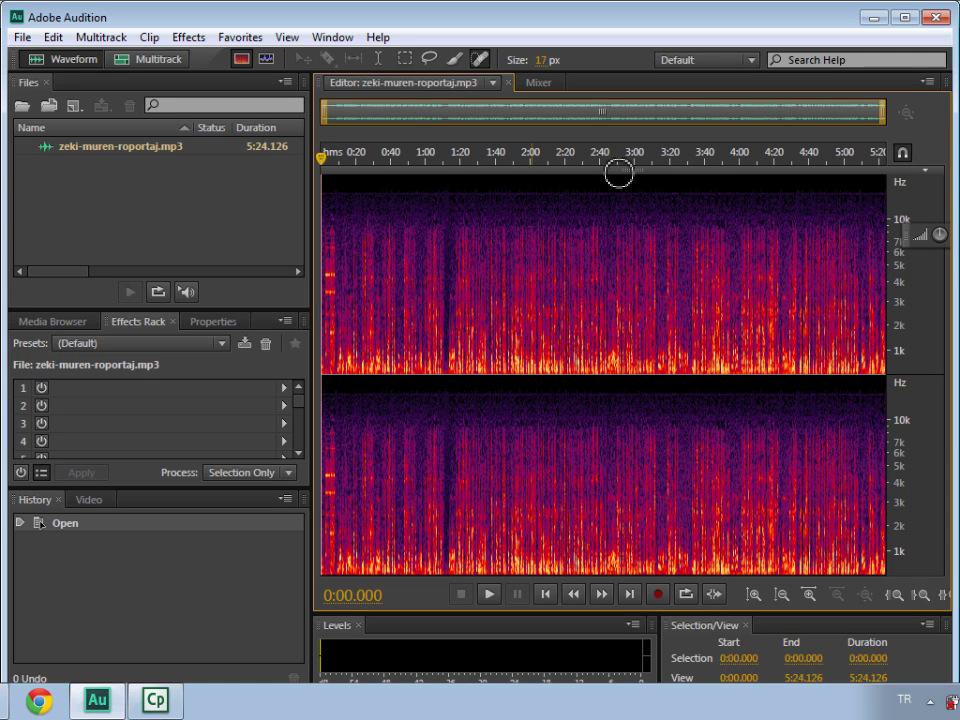
{"action": "key", "text": "space"}
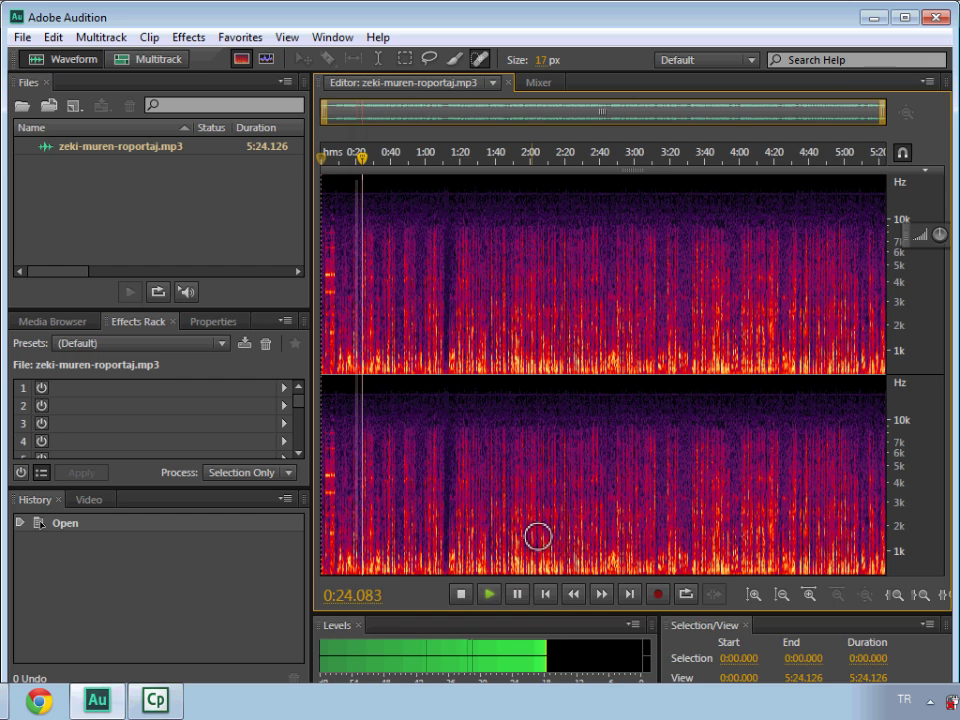
{"action": "key", "text": "space"}
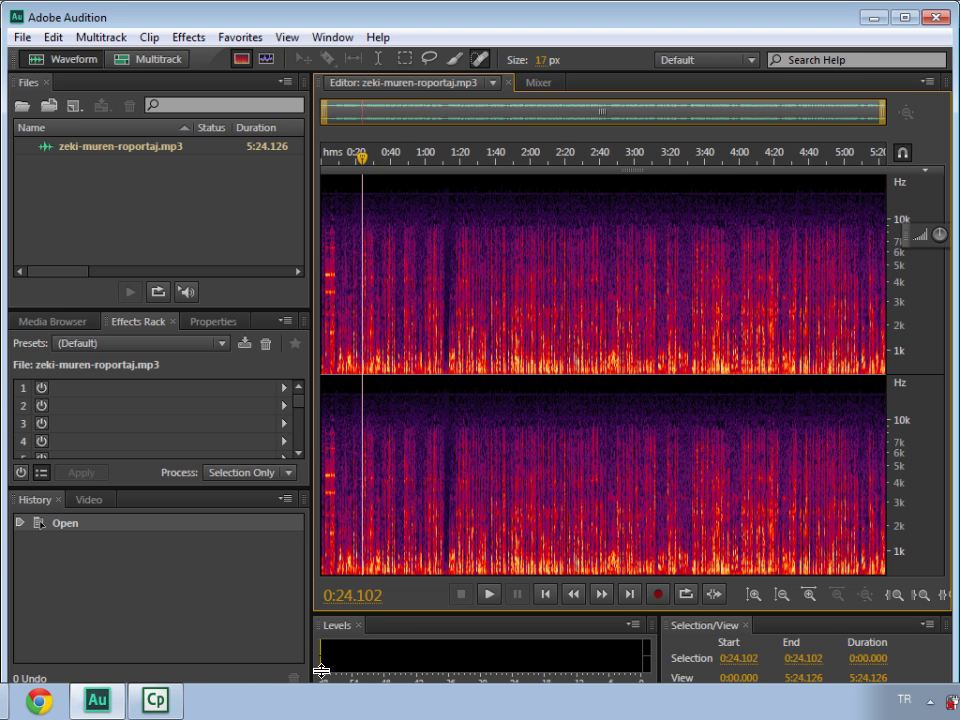
Step: Hide the spectral display and zoom the waveform in on about the first 20 seconds
{"action": "left_click_drag", "start_coordinate": [559, 169], "coordinate": [560, 603]}
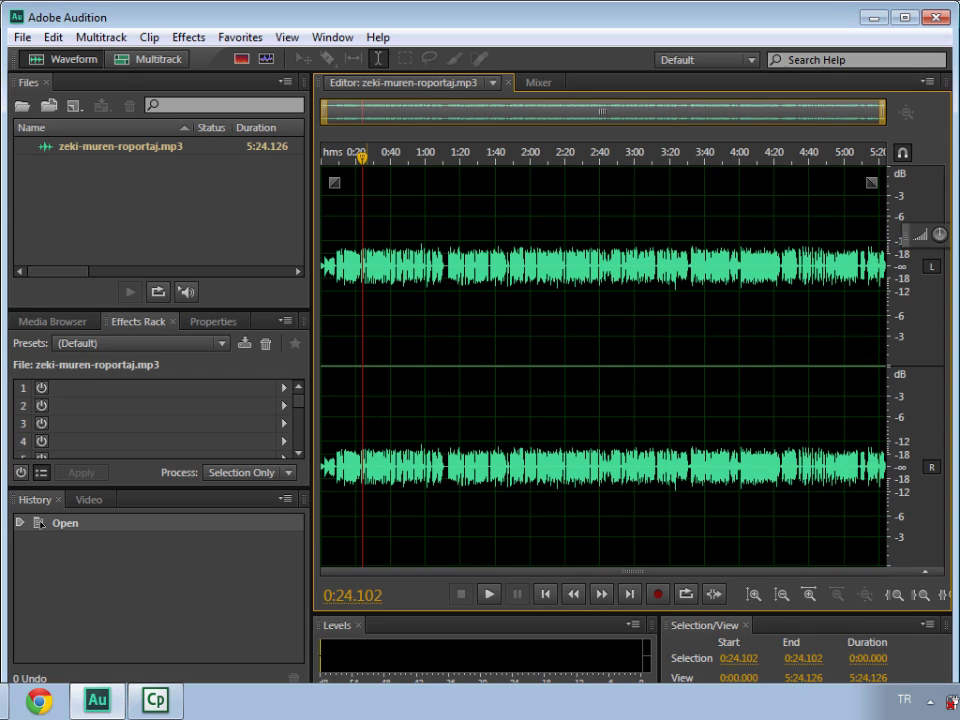
{"action": "left_click", "coordinate": [369, 290]}
{"action": "scroll", "coordinate": [369, 290], "scroll_direction": "up", "scroll_amount": 2}
{"action": "left_click_drag", "start_coordinate": [653, 112], "coordinate": [354, 125]}
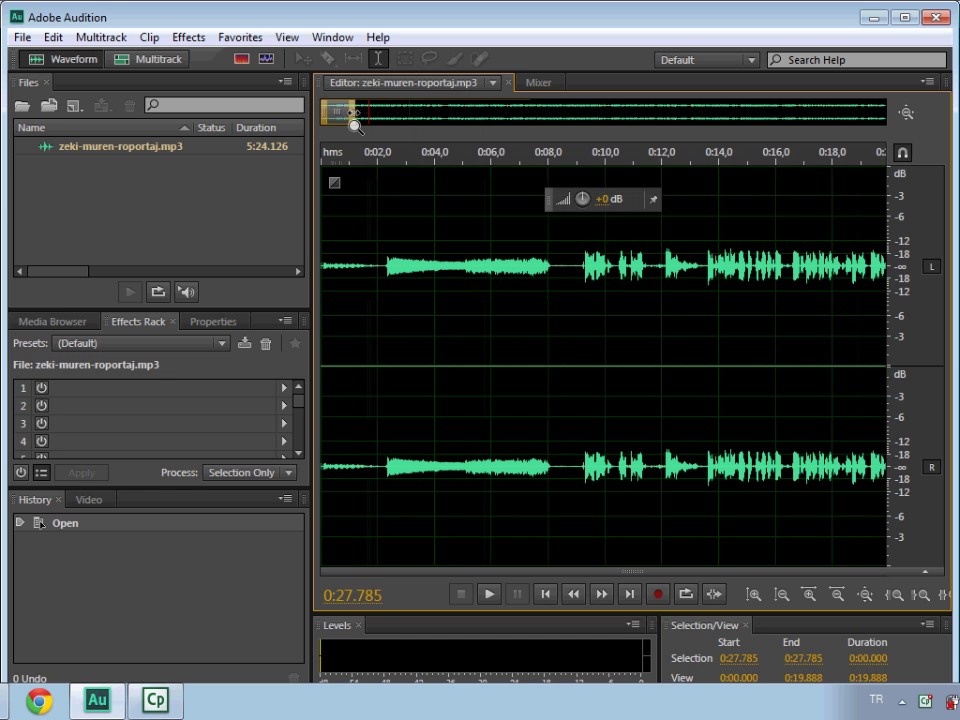
Step: Select the near-silent gap from about 0:08.245 to 0:09.301 and audition it in looped playback, turning looping off again
{"action": "left_click", "coordinate": [549, 154]}
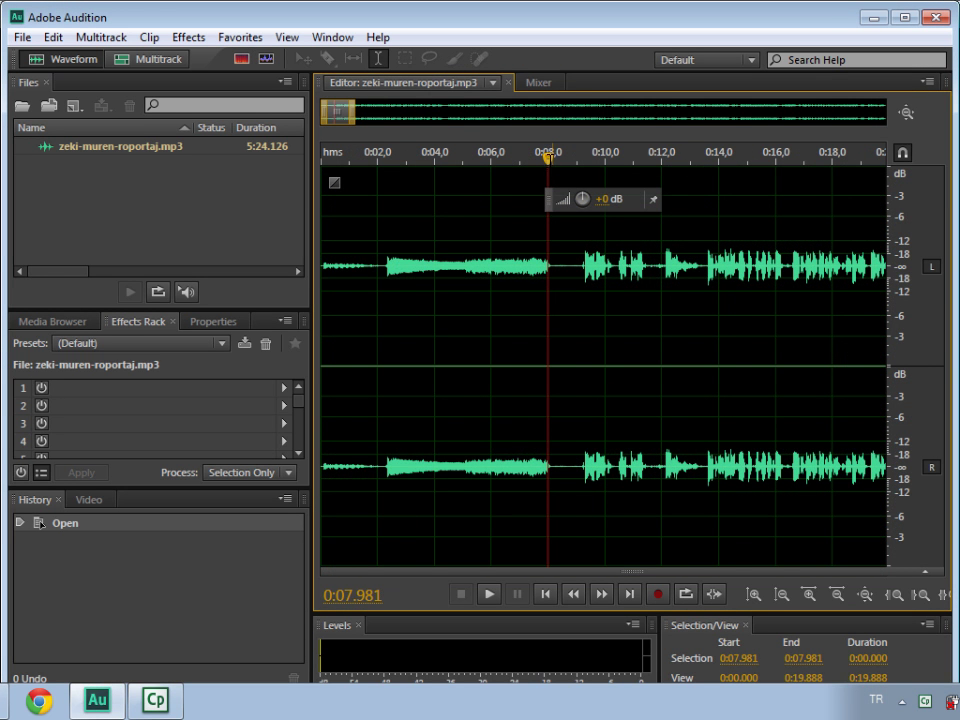
{"action": "left_click_drag", "start_coordinate": [549, 250], "coordinate": [586, 248]}
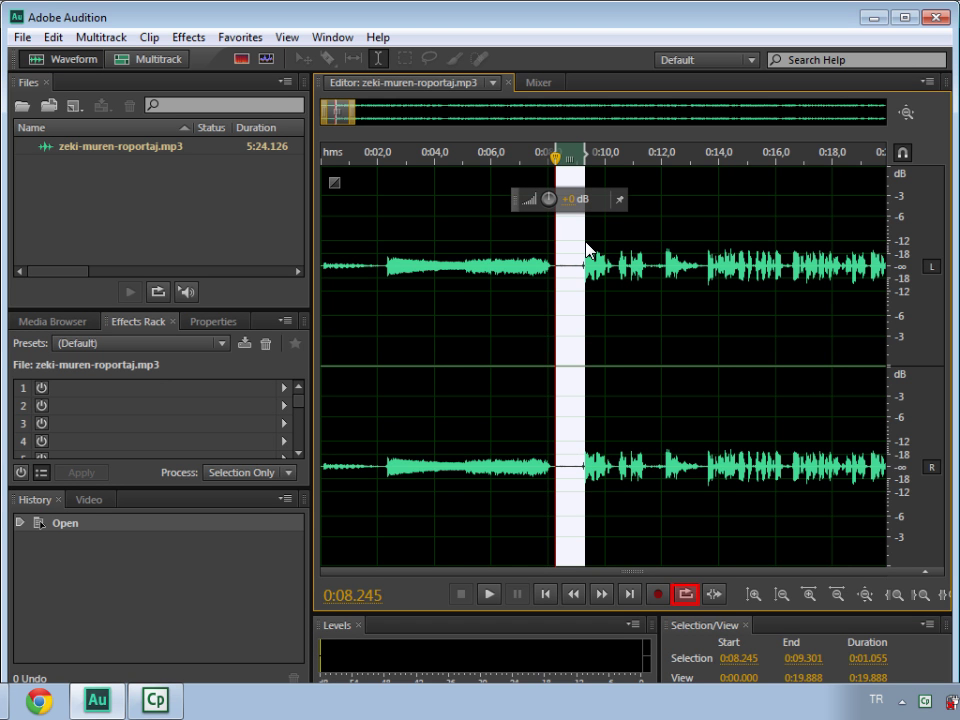
{"action": "left_click", "coordinate": [686, 595]}
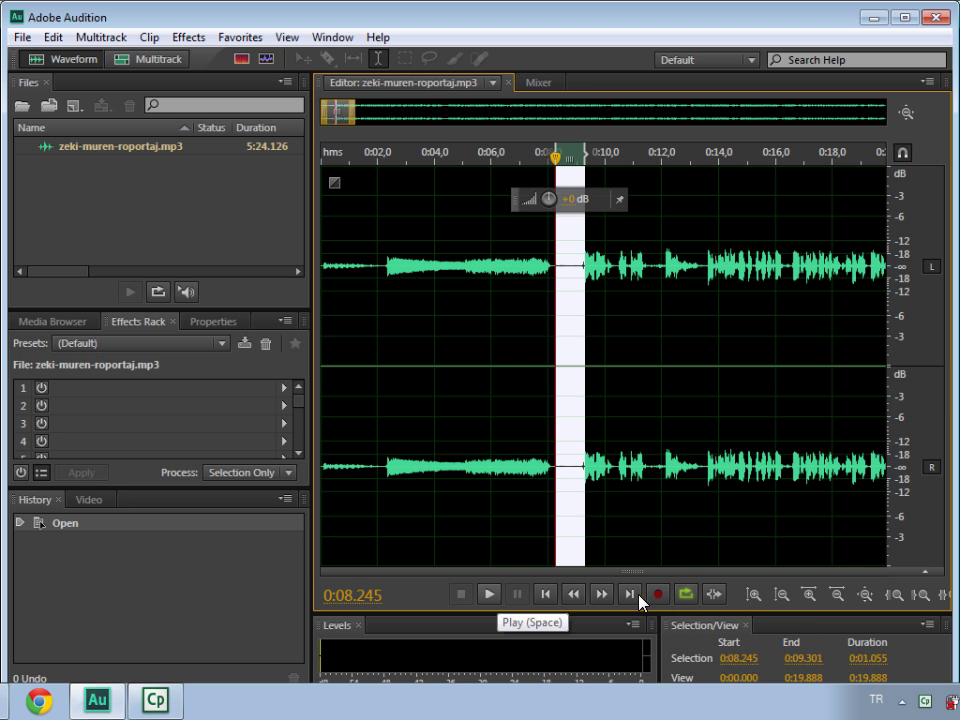
{"action": "left_click", "coordinate": [491, 595]}
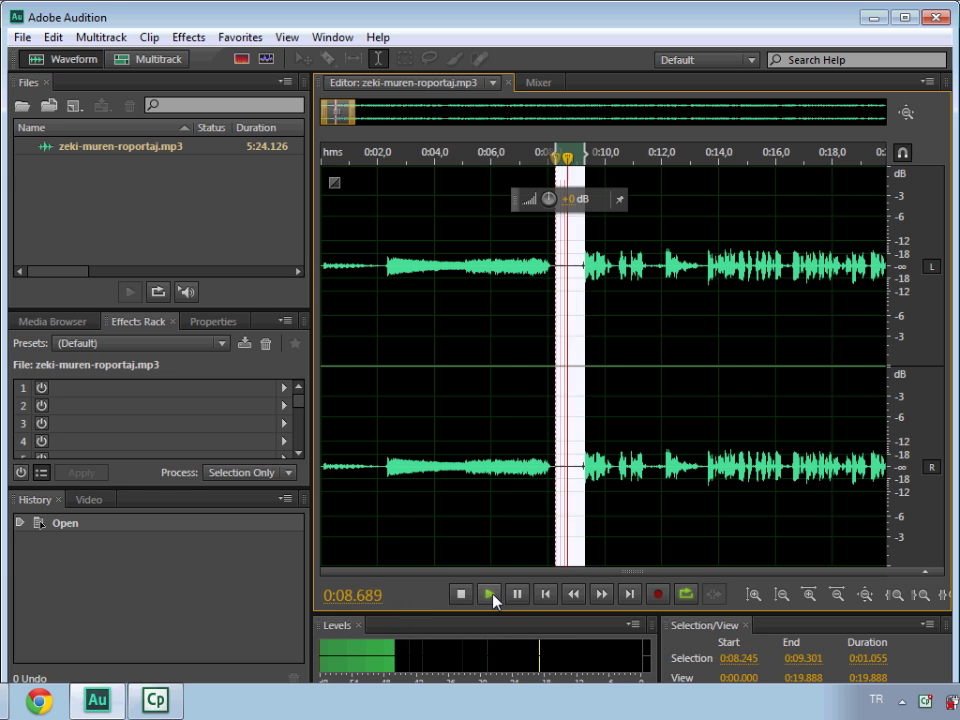
{"action": "left_click", "coordinate": [491, 595]}
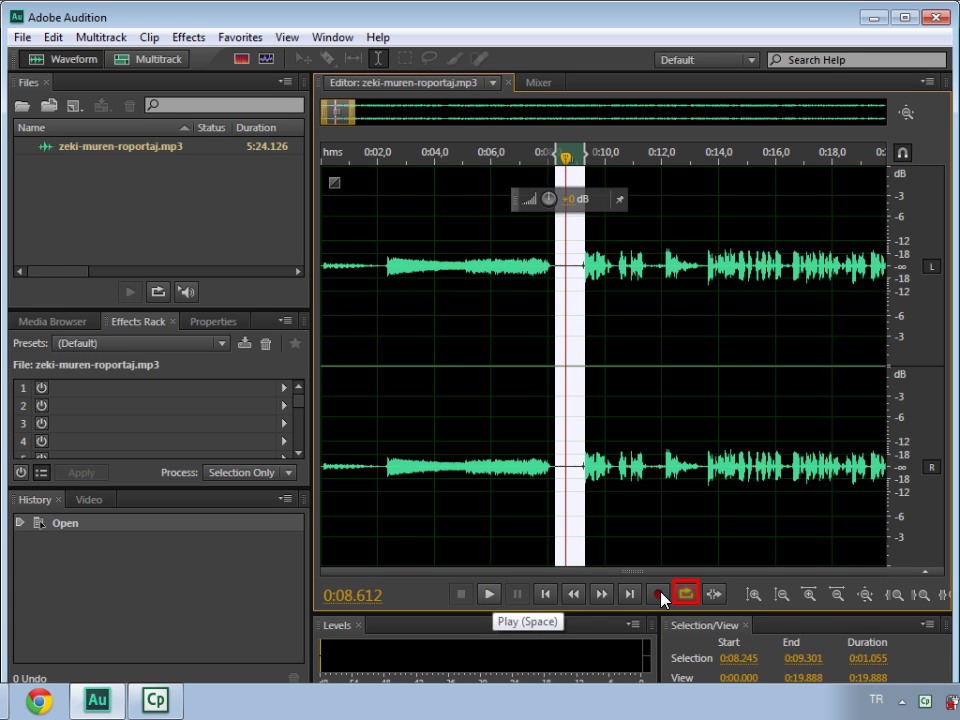
{"action": "left_click", "coordinate": [686, 594]}
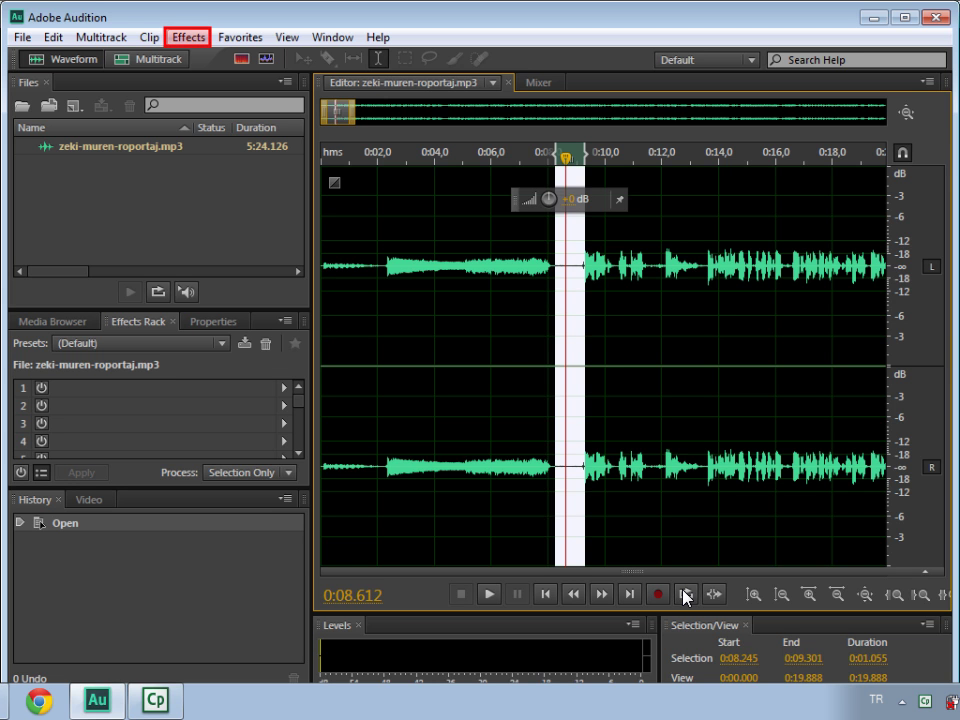
Step: Capture a noise print from the selected gap and open the Noise Reduction (process) effect
{"action": "left_click", "coordinate": [187, 38]}
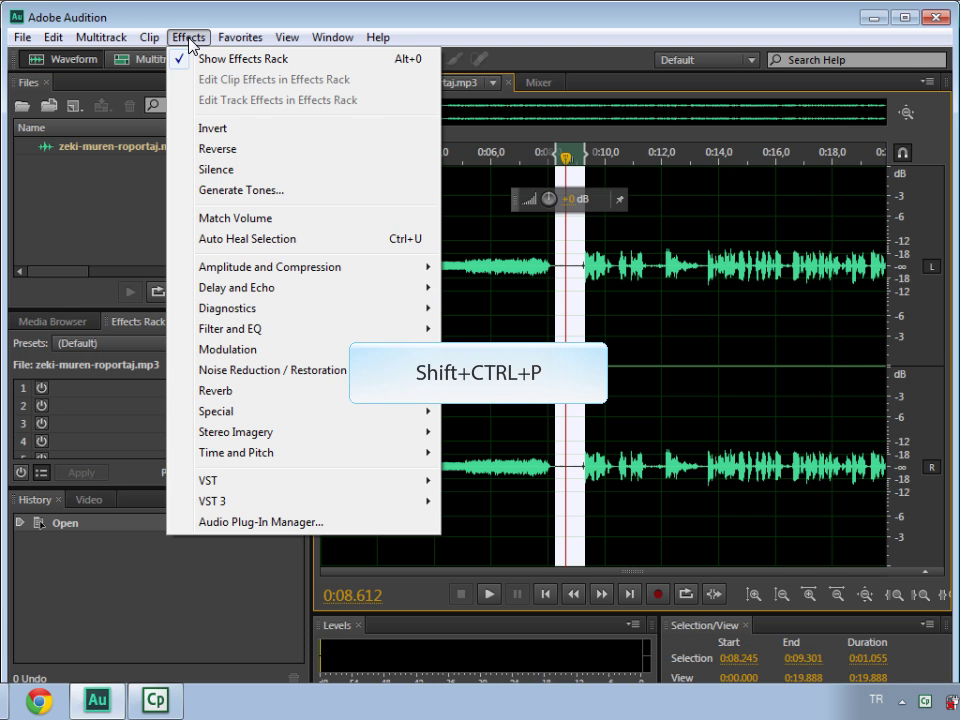
{"action": "mouse_move", "coordinate": [288, 369]}
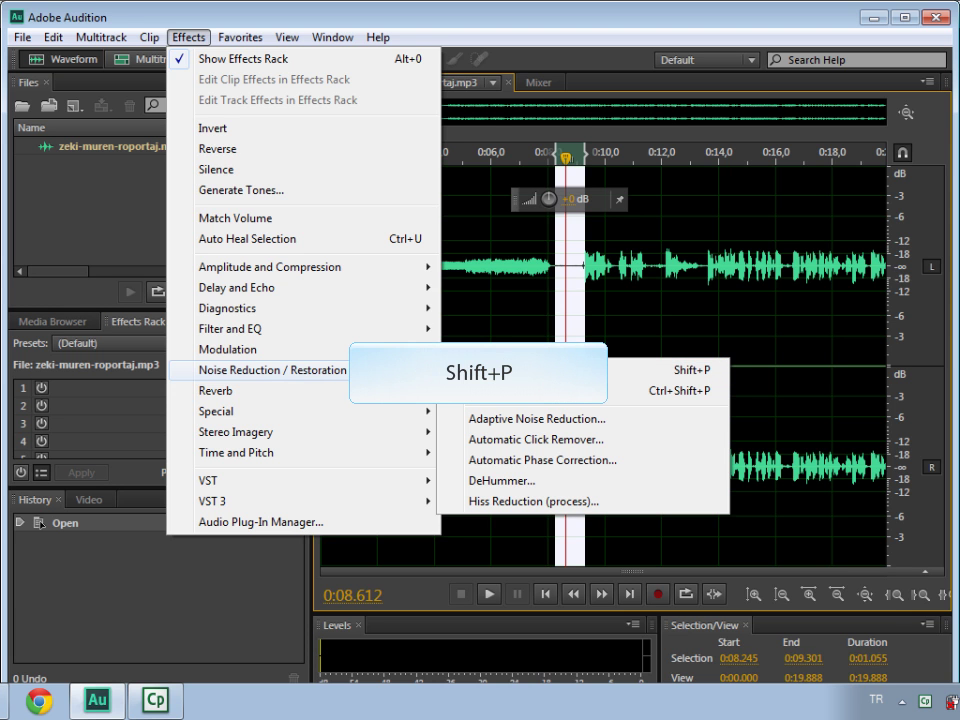
{"action": "left_click", "coordinate": [541, 374]}
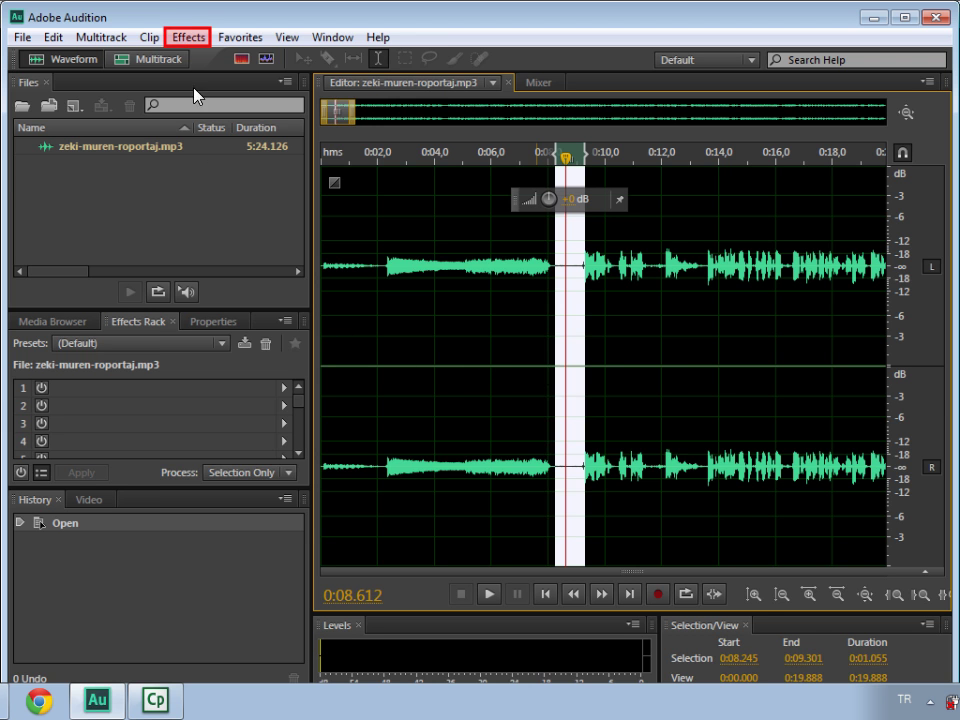
{"action": "left_click", "coordinate": [190, 37]}
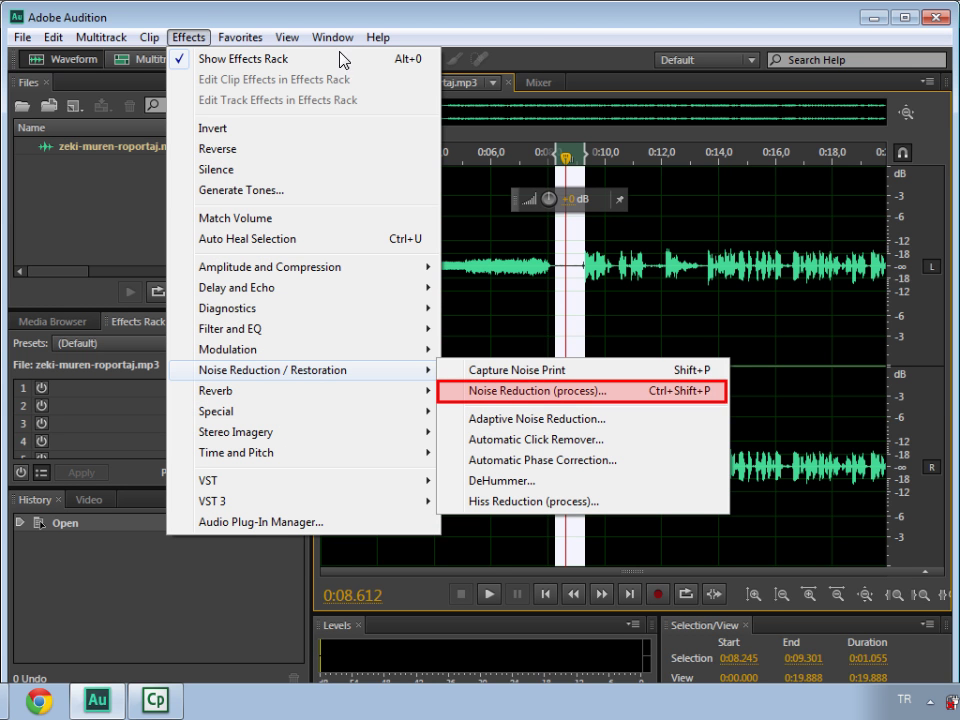
{"action": "left_click", "coordinate": [537, 396]}
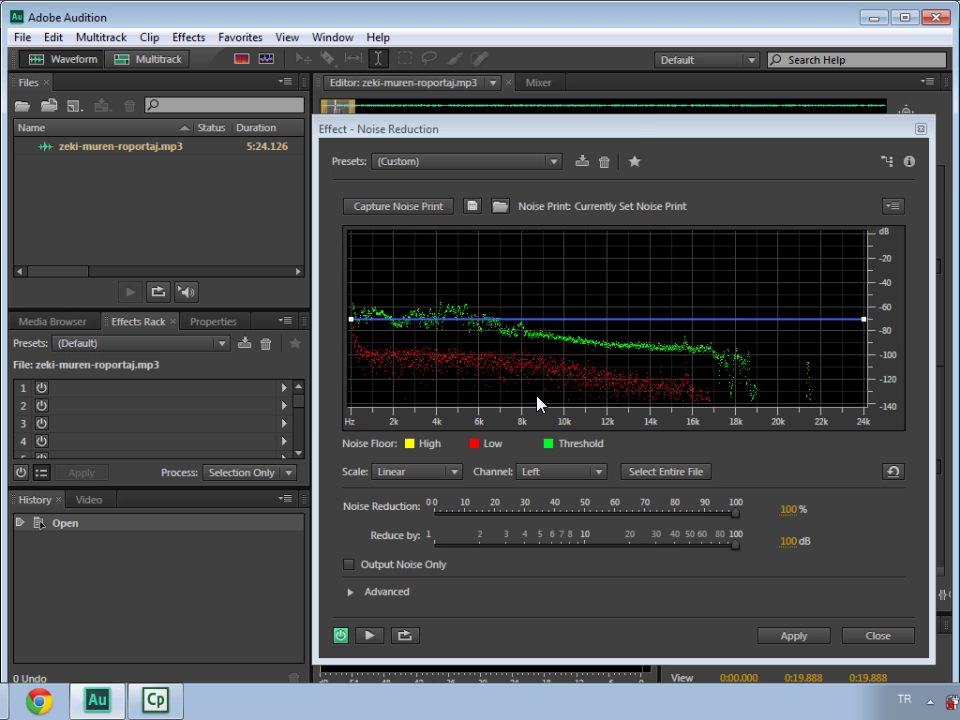
Step: Move the effect window aside and try capturing a noise print from about 0:13.423 to 0:18.239
{"action": "left_click_drag", "start_coordinate": [683, 128], "coordinate": [418, 79]}
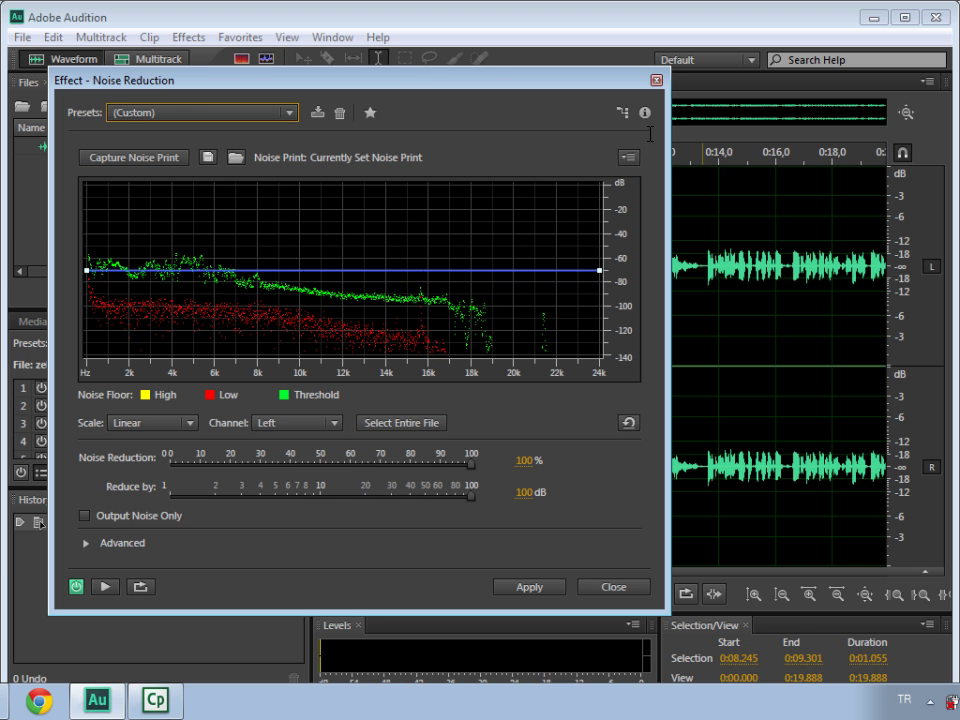
{"action": "left_click_drag", "start_coordinate": [704, 300], "coordinate": [840, 300]}
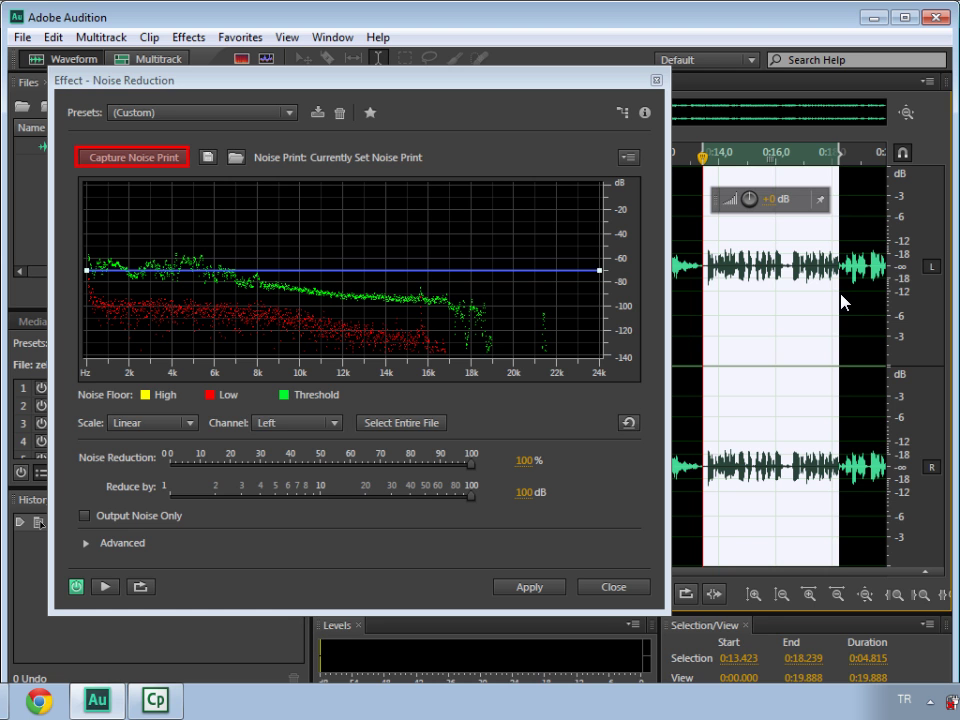
{"action": "left_click", "coordinate": [183, 160]}
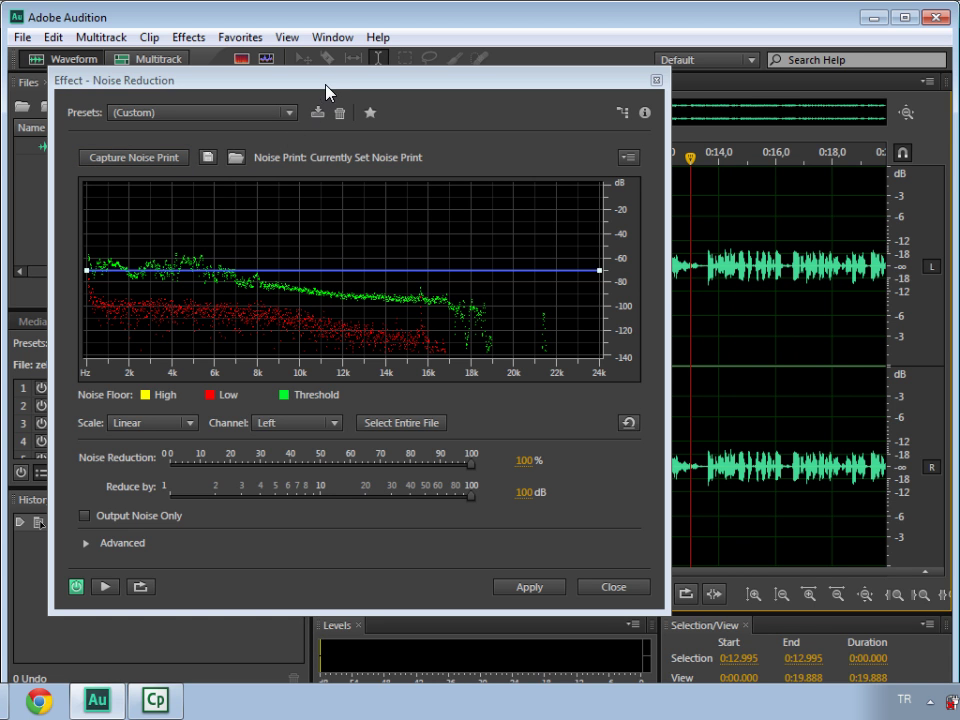
{"action": "left_click_drag", "start_coordinate": [328, 80], "coordinate": [314, 42]}
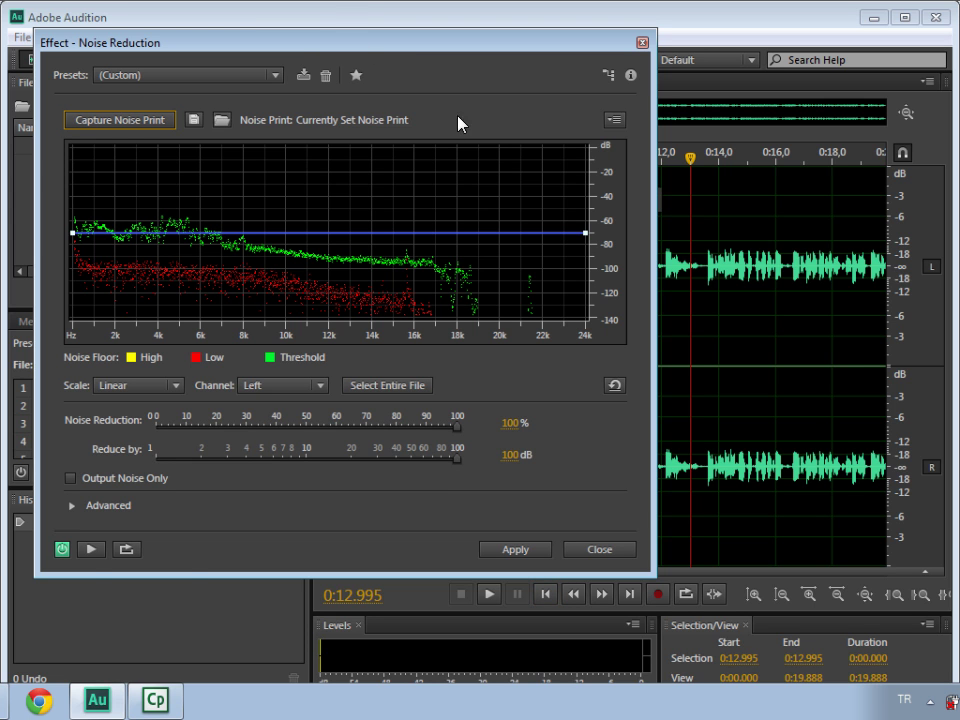
Step: Preview the noise reduction from the beginning of the file and stop the preview
{"action": "left_click", "coordinate": [548, 597]}
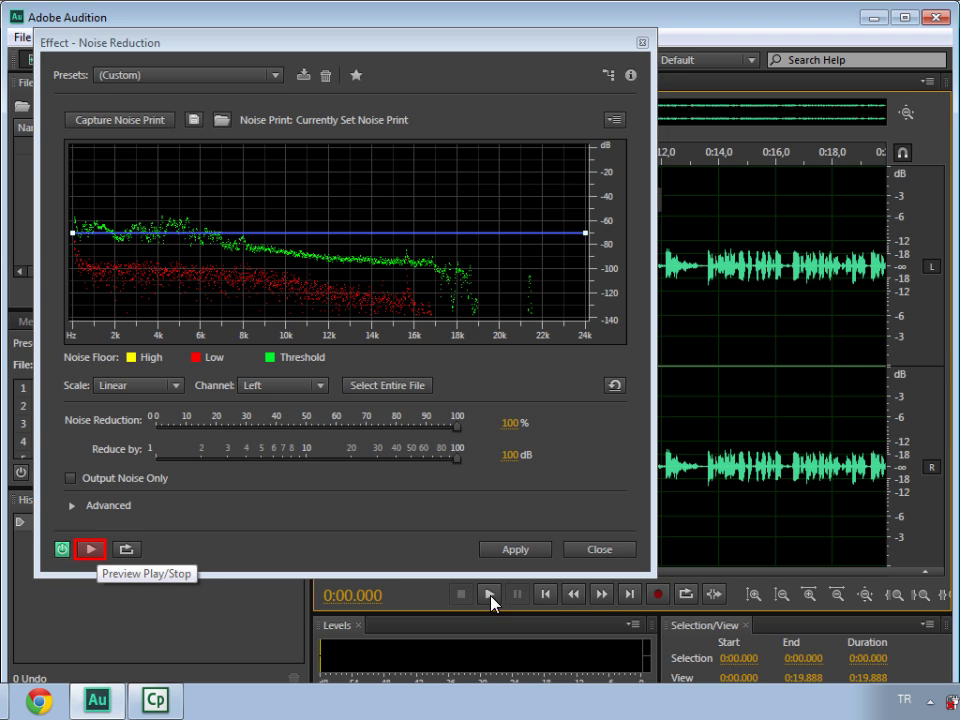
{"action": "left_click", "coordinate": [97, 552]}
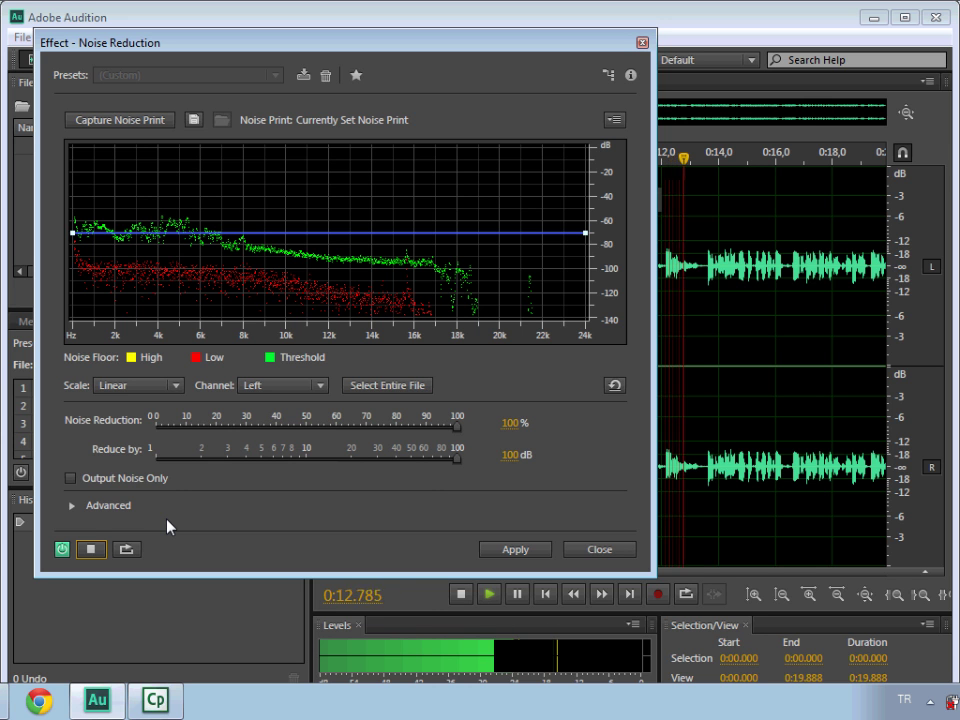
{"action": "left_click", "coordinate": [100, 547]}
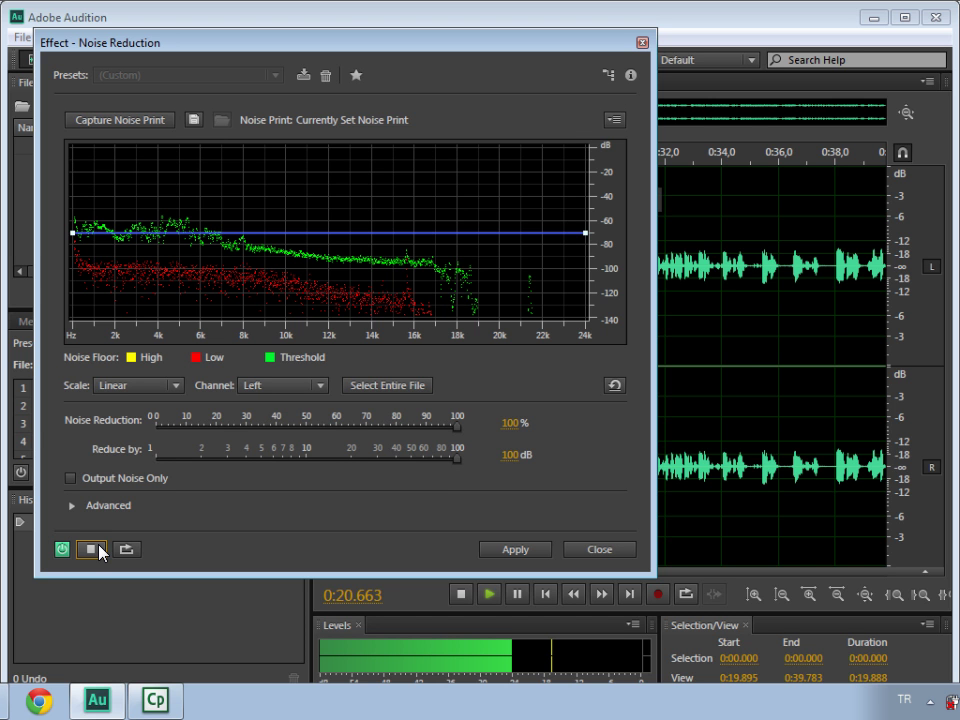
{"action": "left_click", "coordinate": [100, 547]}
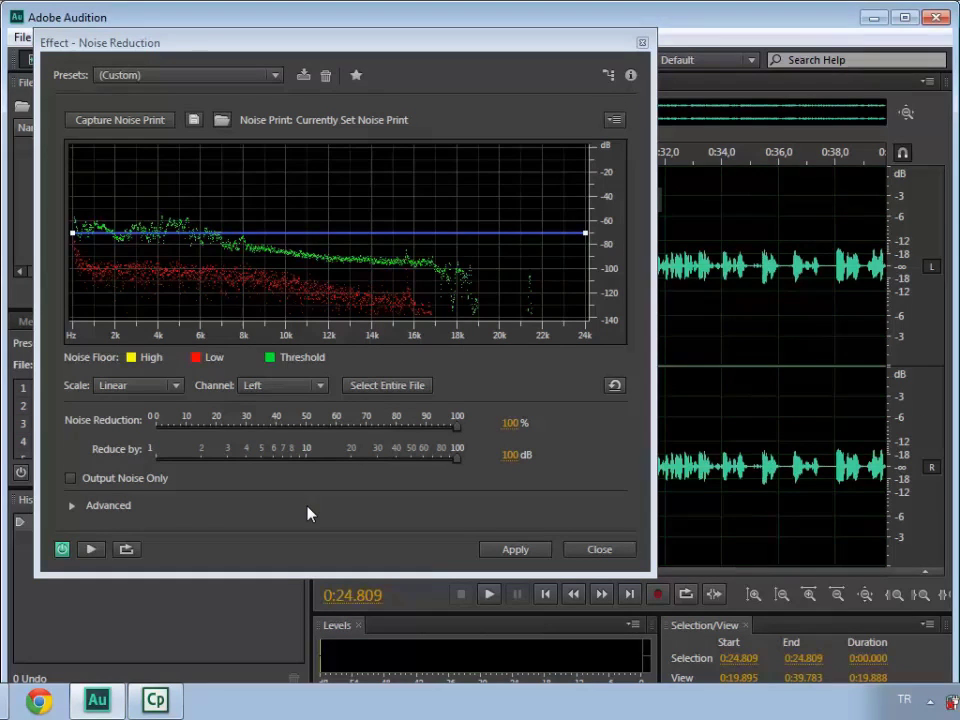
Step: Preview the recording again, switching the noise reduction effect off and on to compare, and stop
{"action": "left_click", "coordinate": [83, 550]}
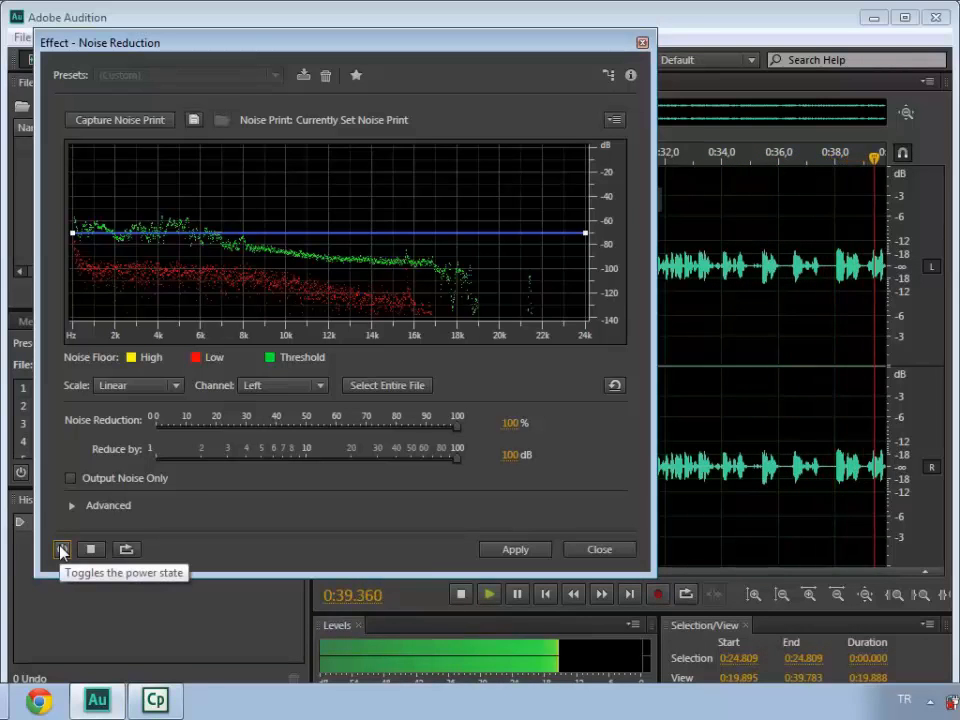
{"action": "left_click", "coordinate": [61, 549]}
{"action": "left_click", "coordinate": [62, 549]}
{"action": "left_click", "coordinate": [90, 549]}
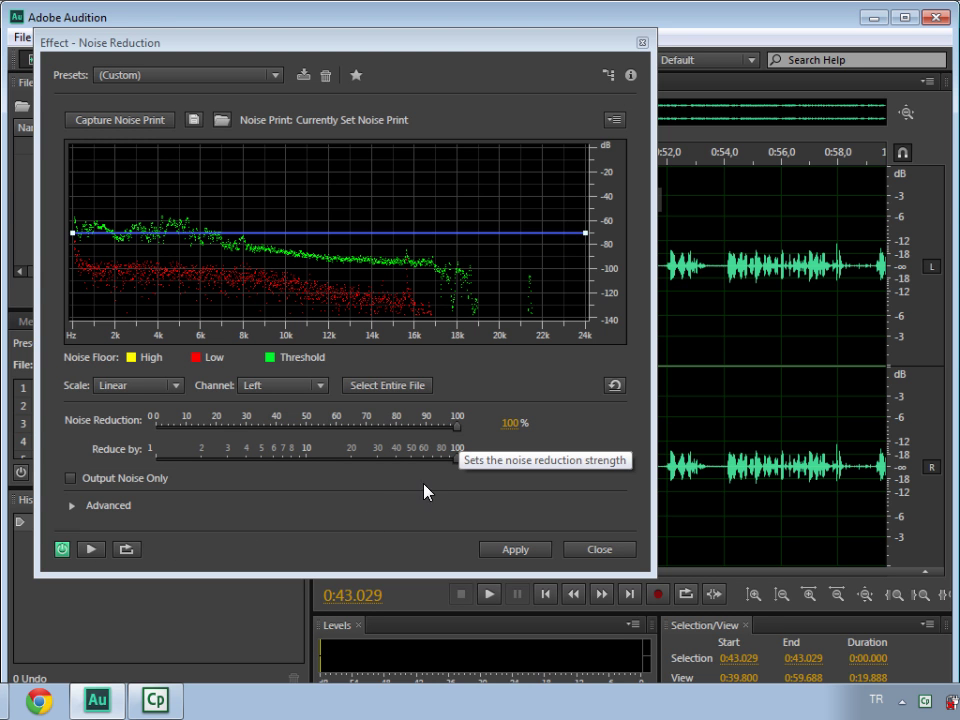
Step: Try a Noise Reduction strength of 21% and return it to 100%
{"action": "left_click_drag", "start_coordinate": [449, 434], "coordinate": [224, 430]}
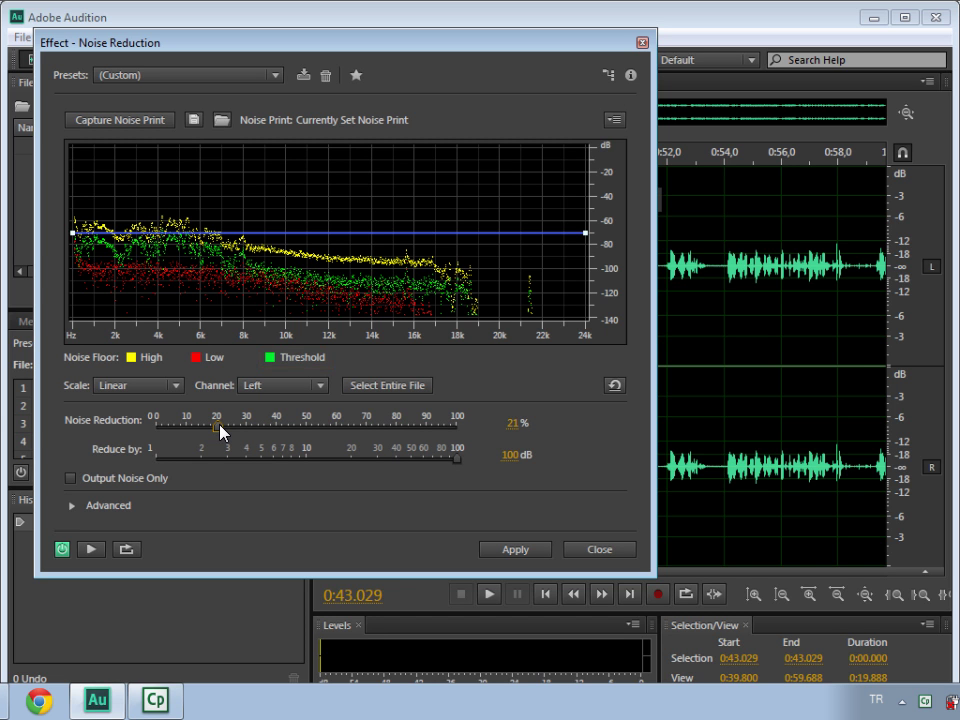
{"action": "left_click_drag", "start_coordinate": [220, 425], "coordinate": [460, 444]}
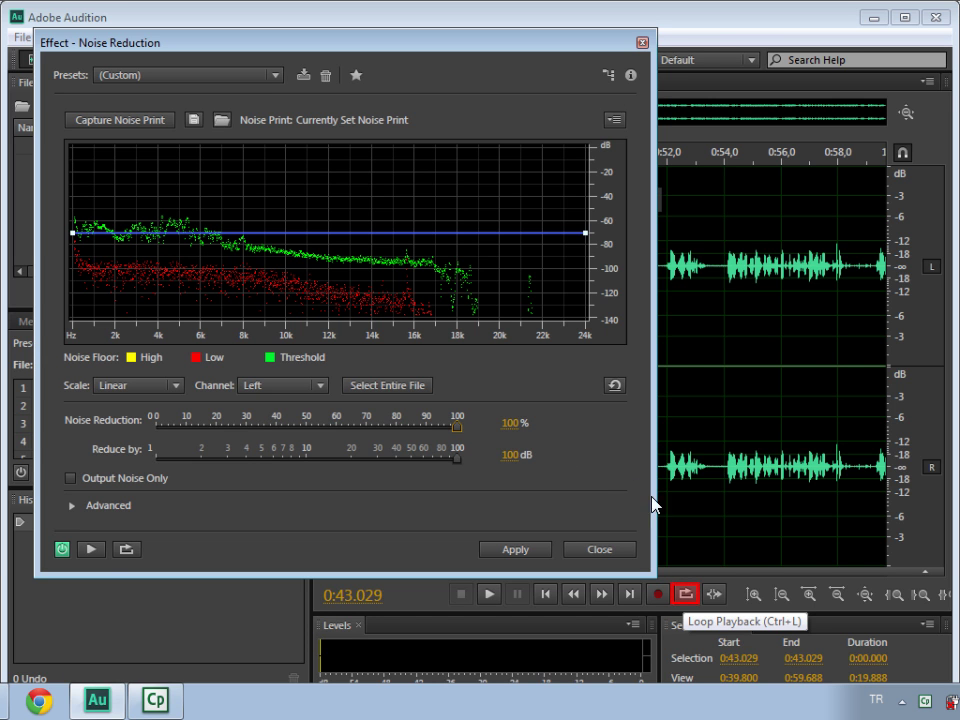
Step: Start a looped preview from the beginning of the file and set the Noise Reduction strength to 60%
{"action": "left_click", "coordinate": [685, 594]}
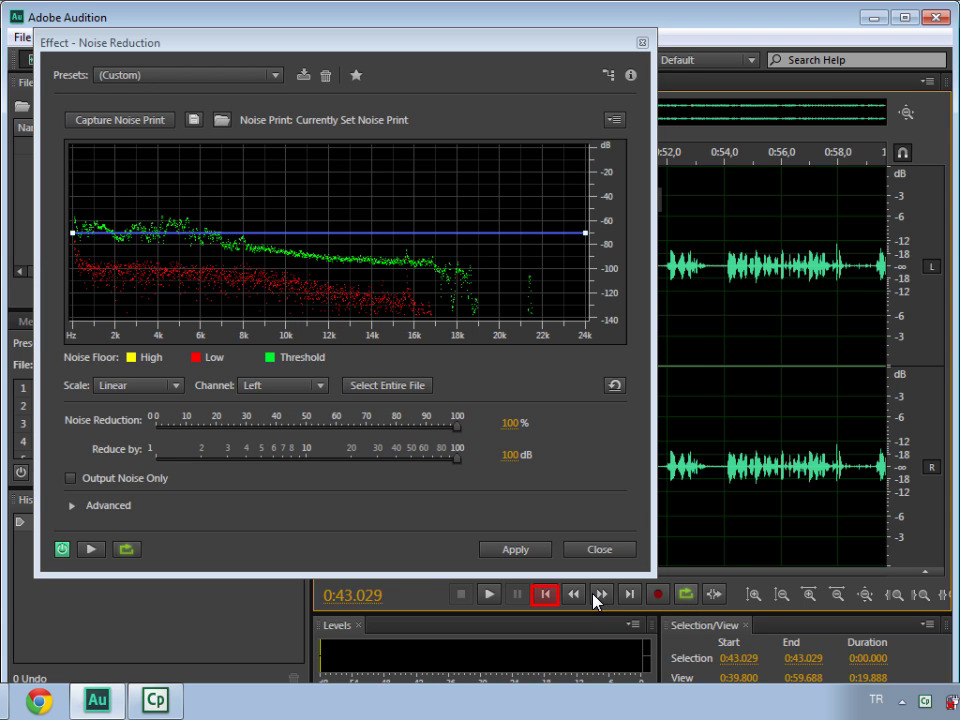
{"action": "left_click", "coordinate": [547, 597]}
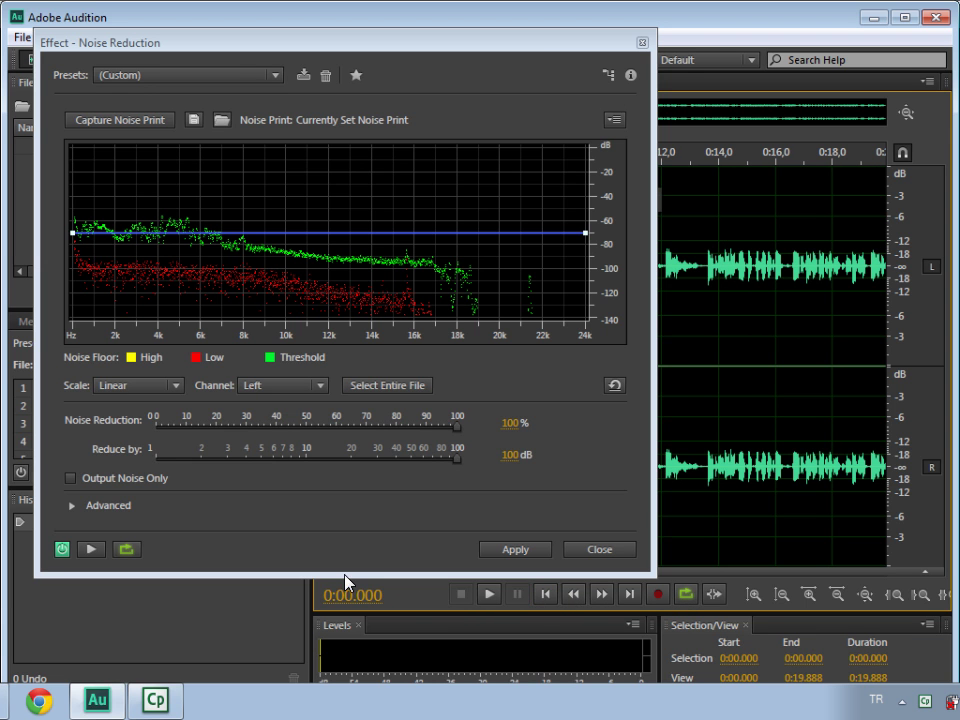
{"action": "key", "text": "space"}
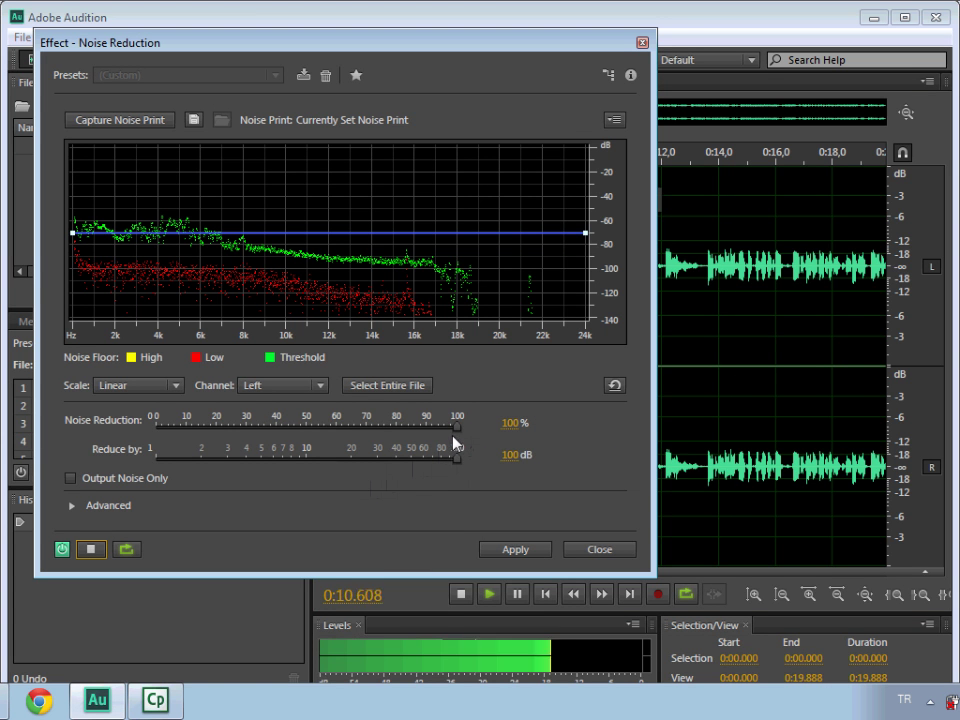
{"action": "left_click_drag", "start_coordinate": [455, 427], "coordinate": [334, 435]}
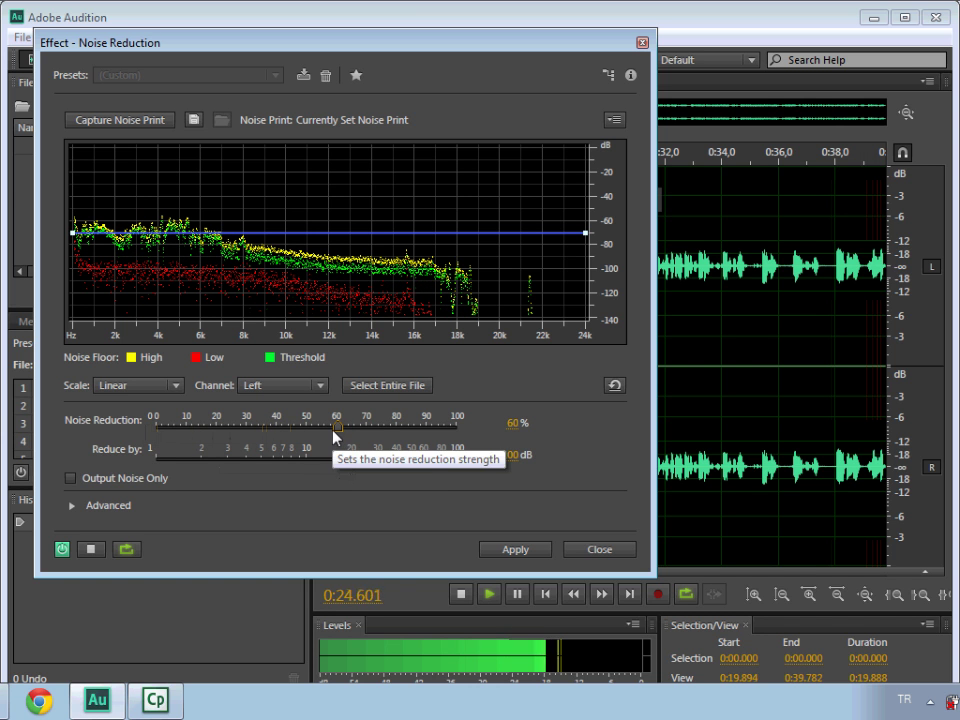
Step: Set the Reduce by amount to 29.1 dB and stop the looped preview
{"action": "left_click_drag", "start_coordinate": [457, 459], "coordinate": [402, 465]}
{"action": "left_click_drag", "start_coordinate": [401, 459], "coordinate": [376, 460]}
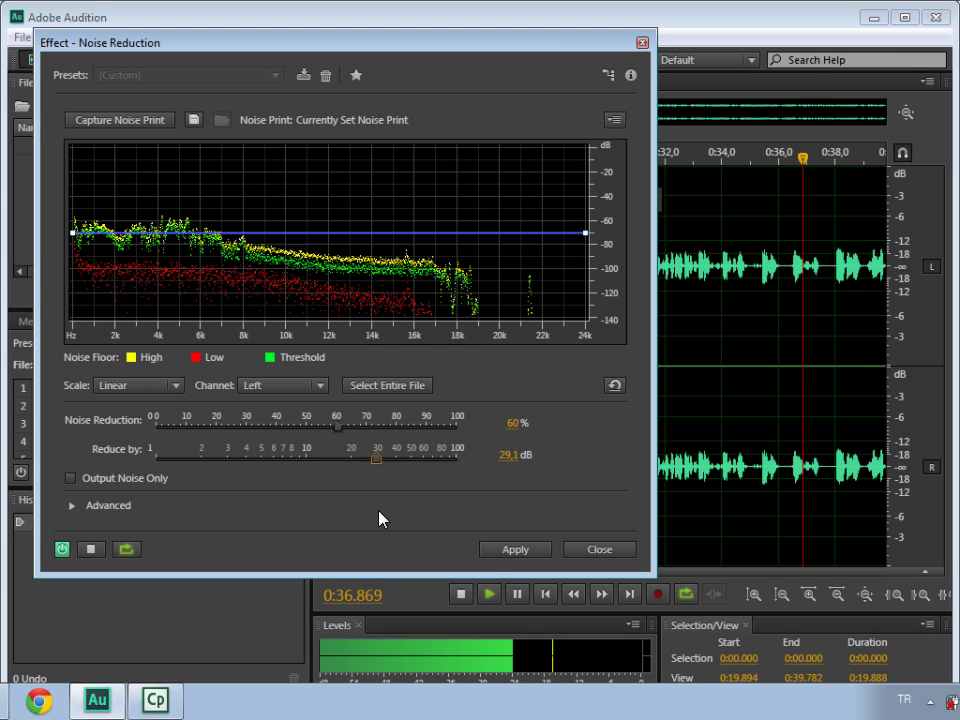
{"action": "key", "text": "space"}
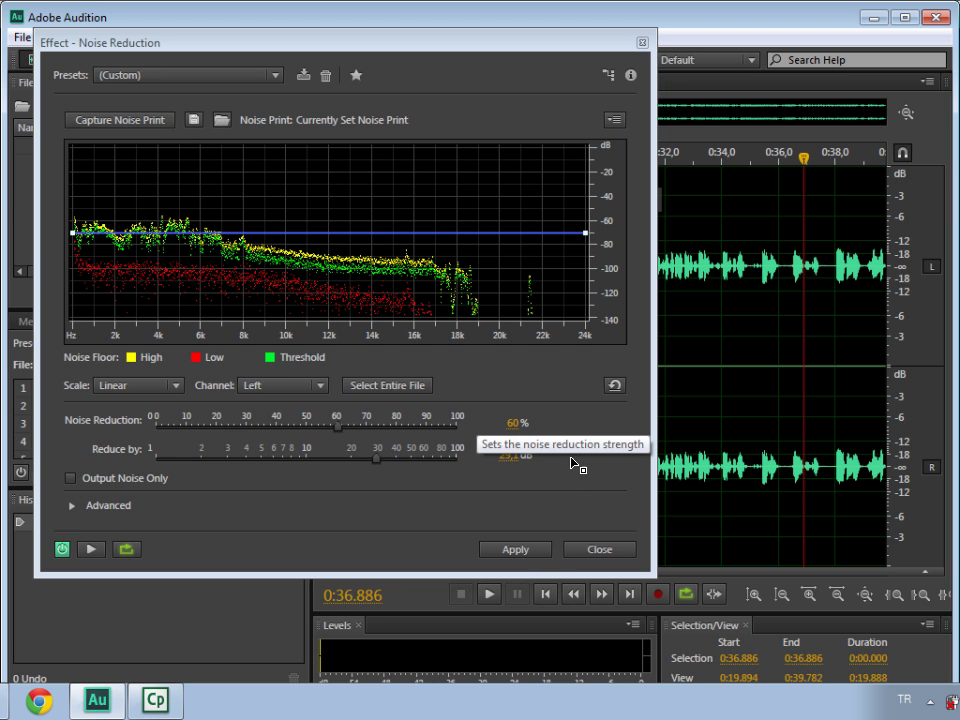
Step: Try shaping the noise reduction curve with a lowered high-frequency end and points near 5, 8.6 and 17.6 kHz, and reset it
{"action": "left_click_drag", "start_coordinate": [586, 233], "coordinate": [585, 296]}
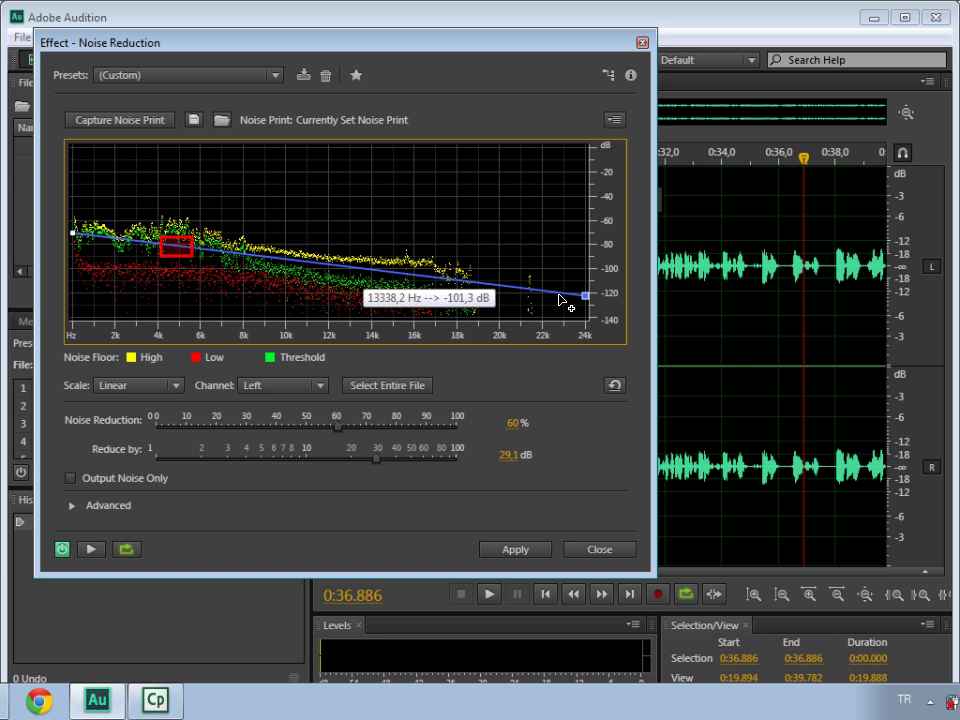
{"action": "left_click", "coordinate": [178, 250]}
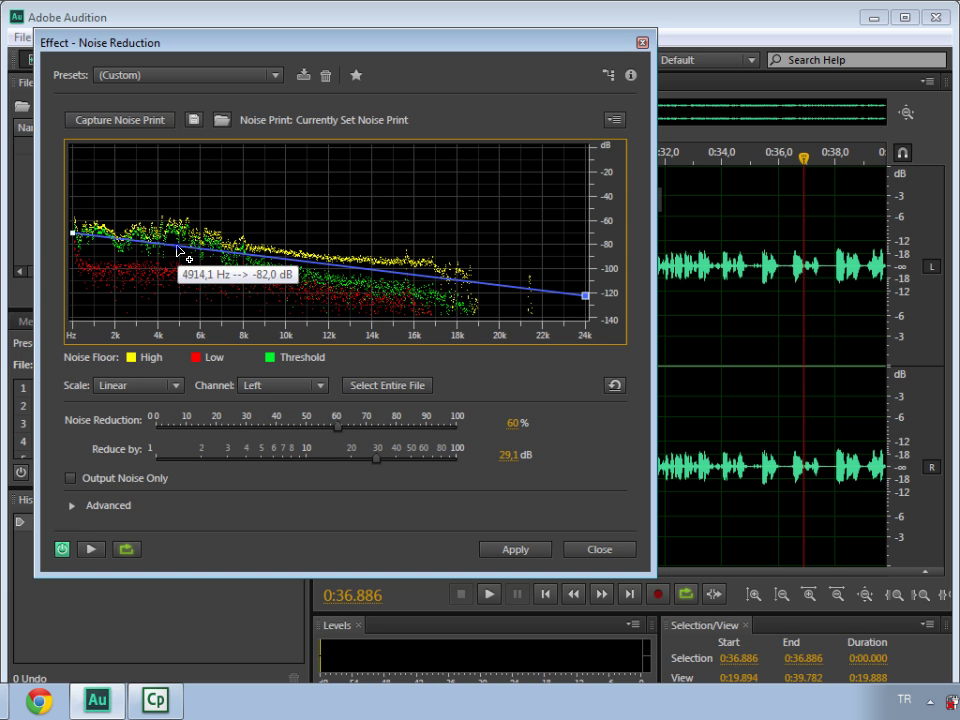
{"action": "left_click_drag", "start_coordinate": [178, 250], "coordinate": [183, 218]}
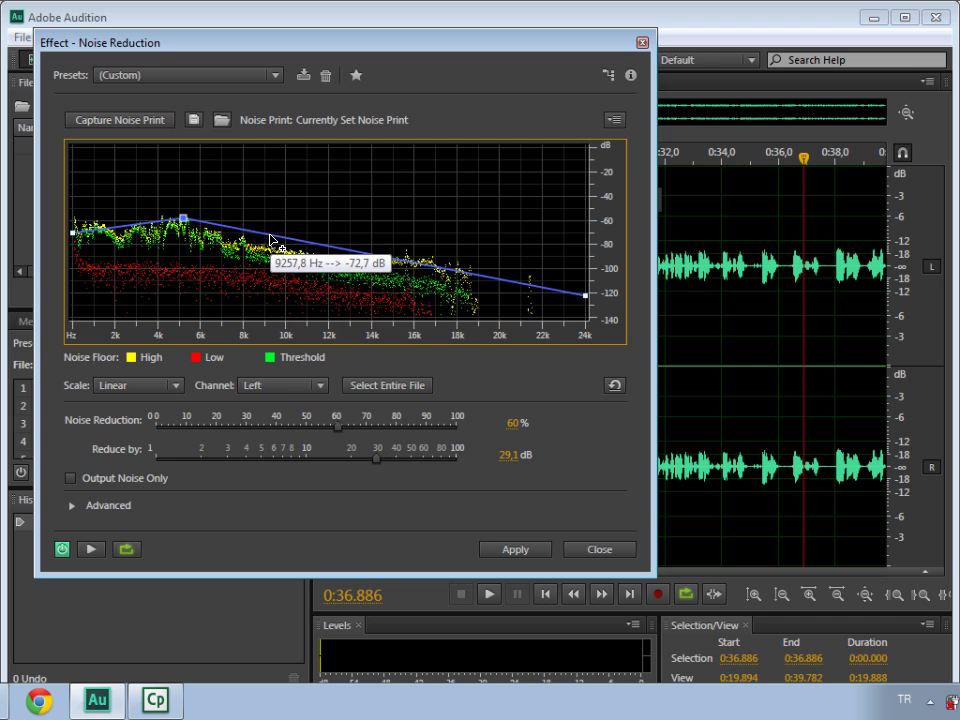
{"action": "left_click_drag", "start_coordinate": [270, 235], "coordinate": [256, 250]}
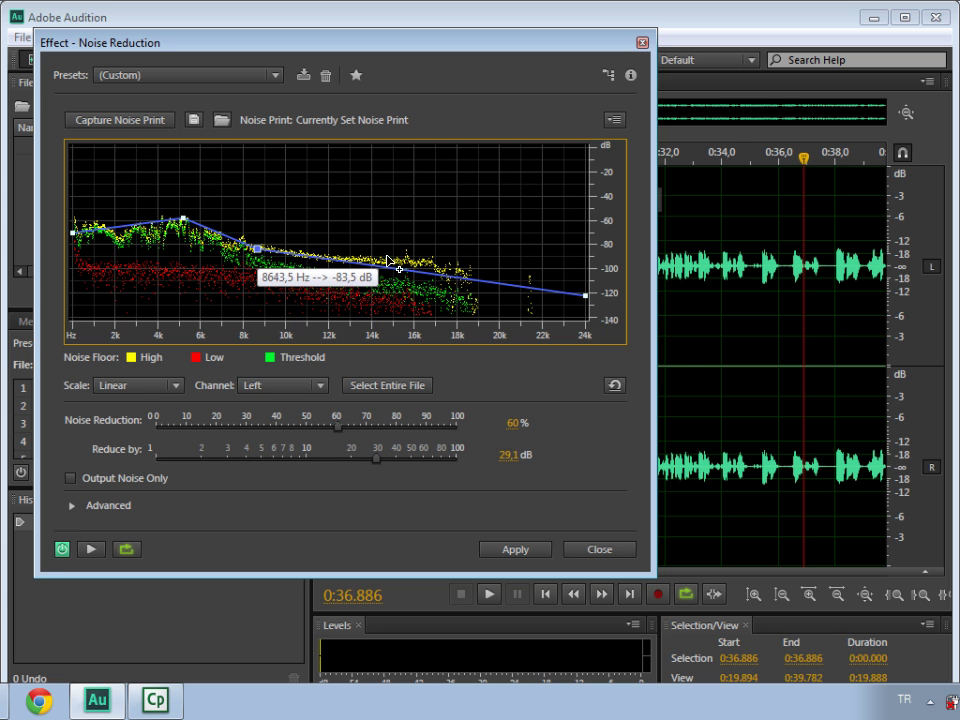
{"action": "left_click_drag", "start_coordinate": [422, 266], "coordinate": [449, 259]}
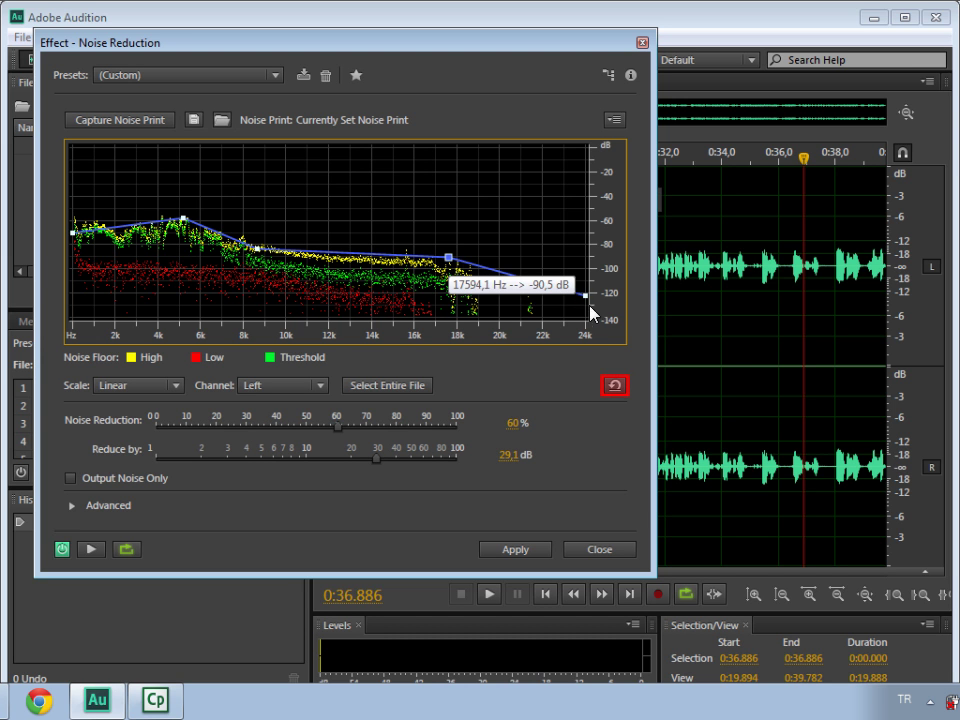
{"action": "left_click", "coordinate": [614, 385]}
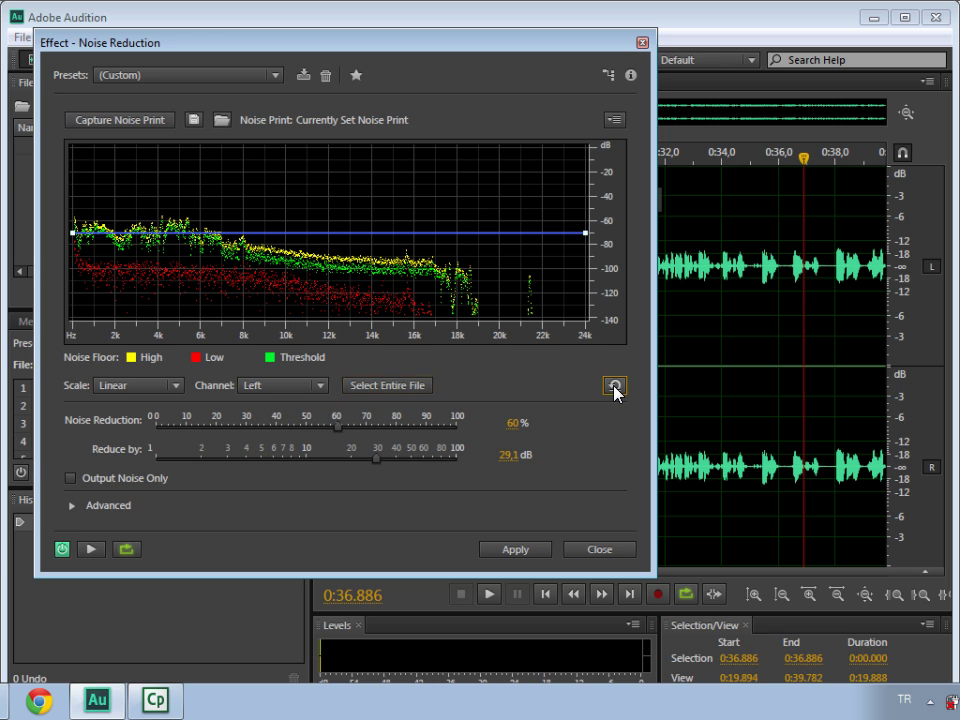
Step: Select the entire file, apply the noise reduction to it, and clear the waveform selection
{"action": "left_click", "coordinate": [402, 386]}
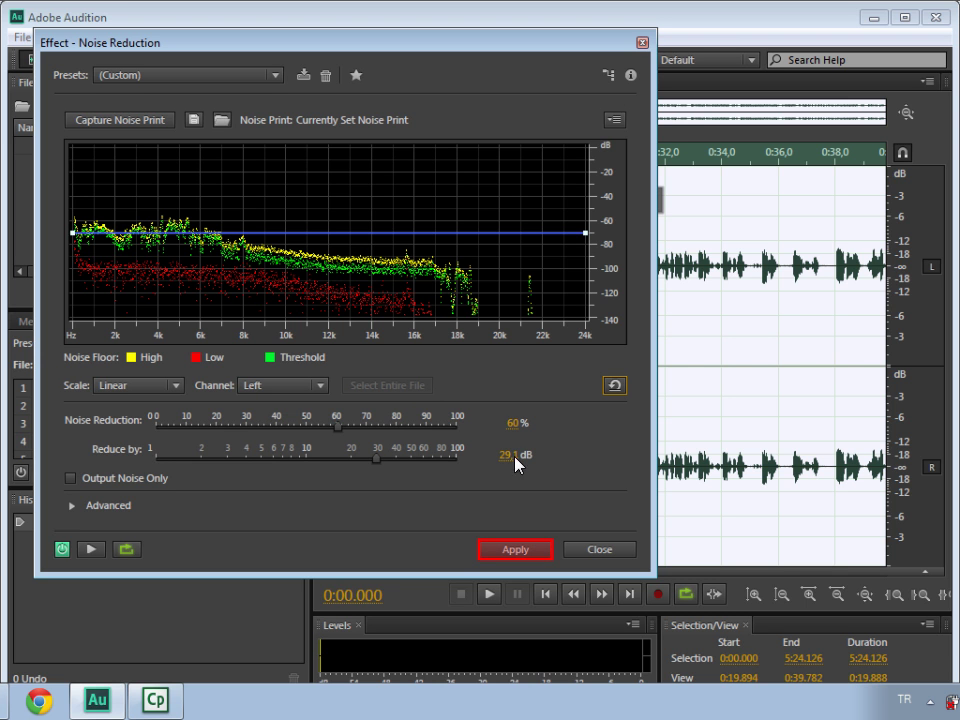
{"action": "left_click", "coordinate": [529, 552]}
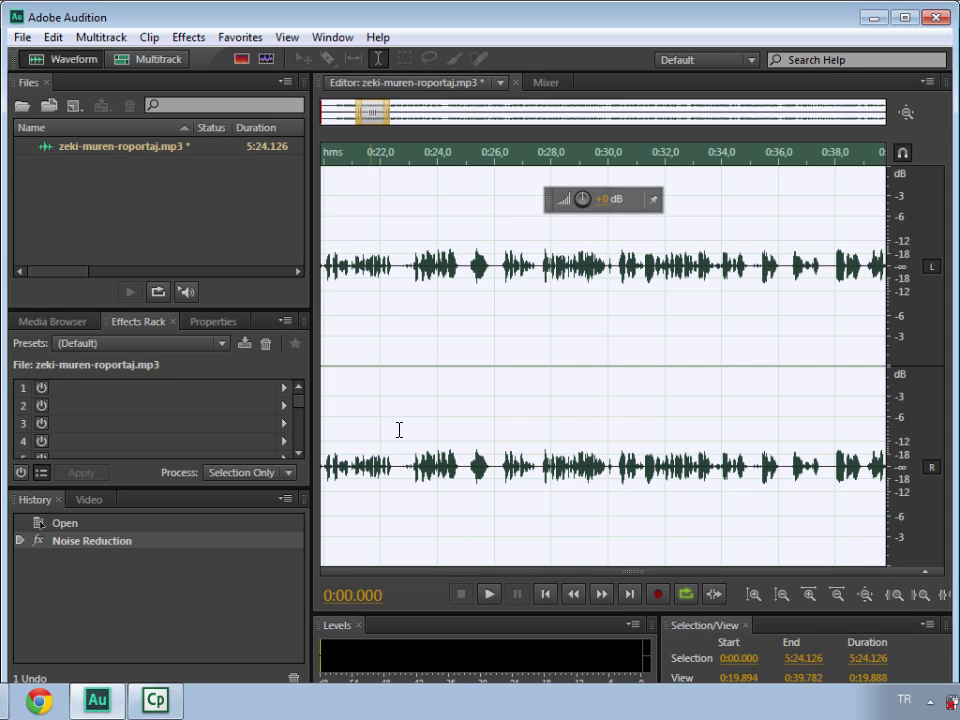
{"action": "left_click", "coordinate": [371, 199]}
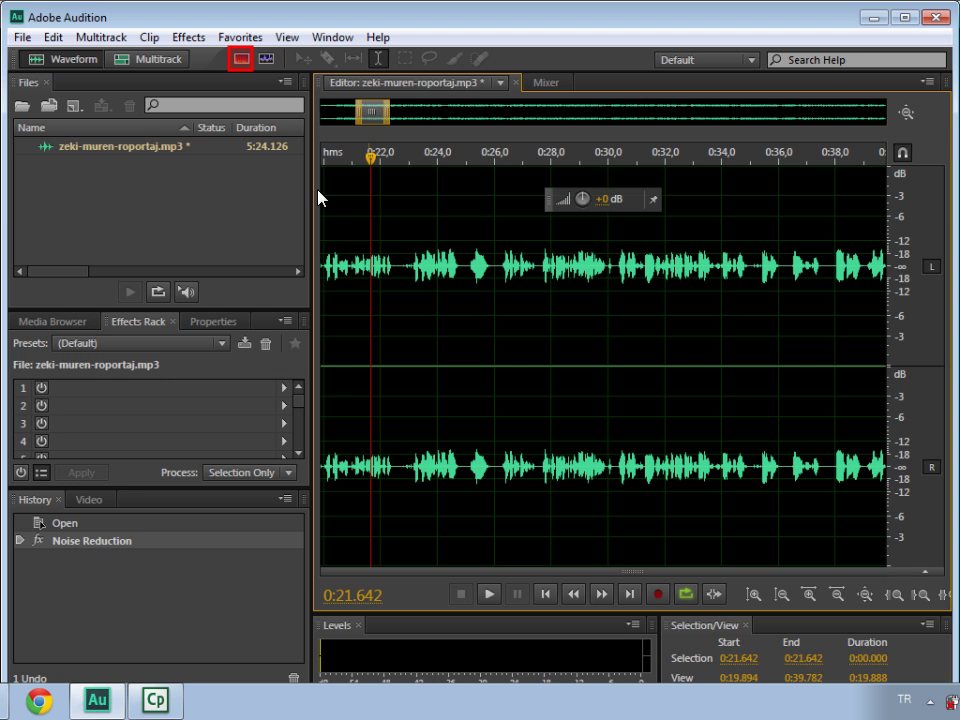
Step: Show the spectral frequency display and play the cleaned recording from the beginning of the file
{"action": "left_click", "coordinate": [242, 59]}
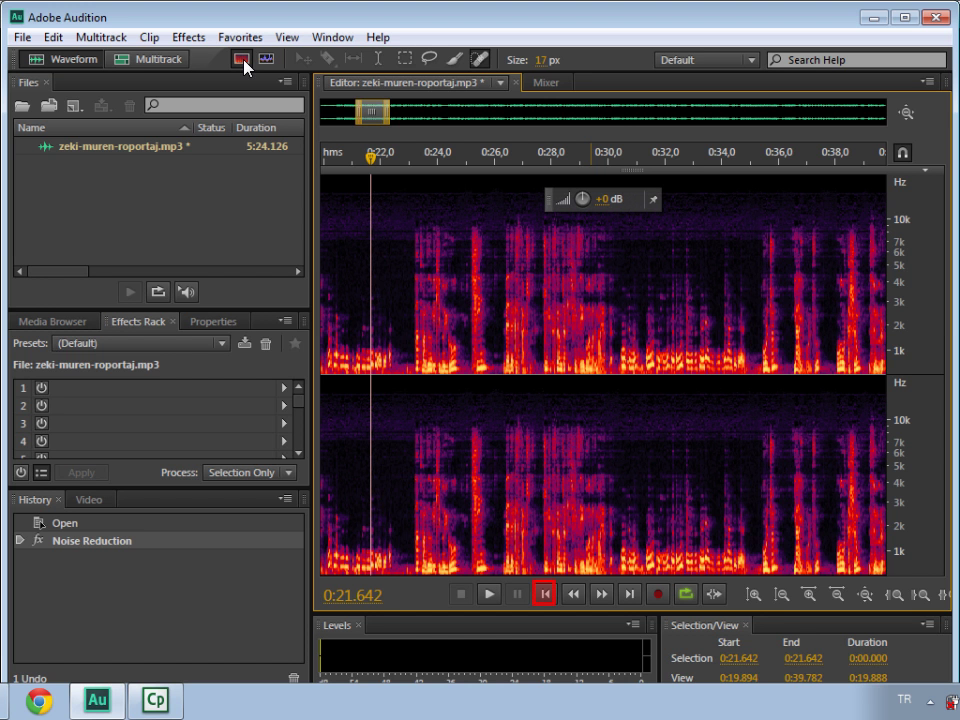
{"action": "left_click", "coordinate": [545, 594]}
{"action": "left_click", "coordinate": [489, 596]}
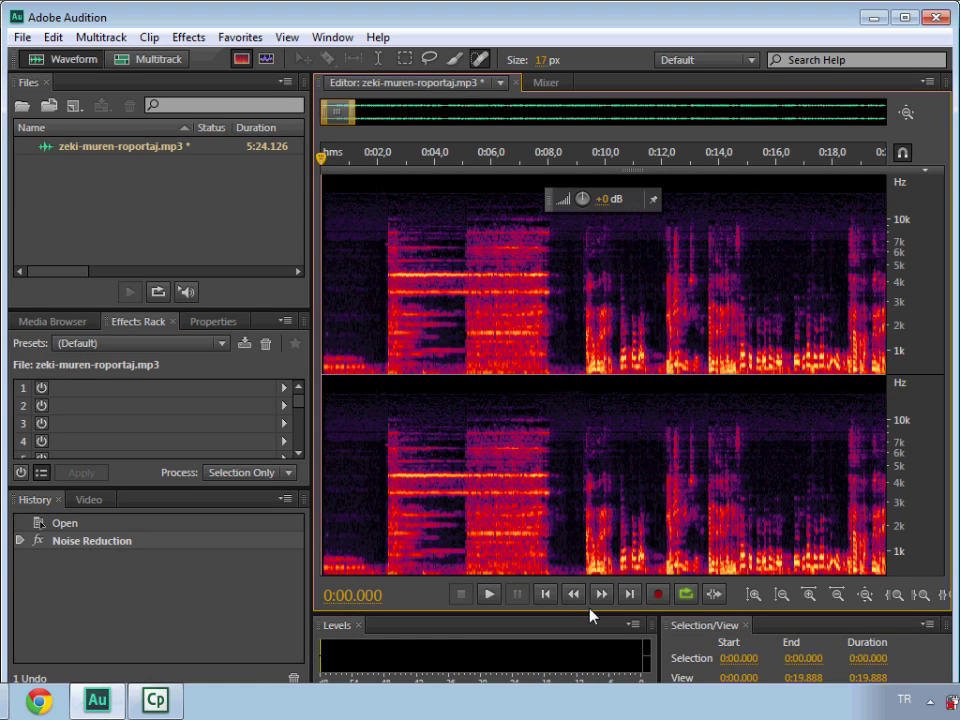